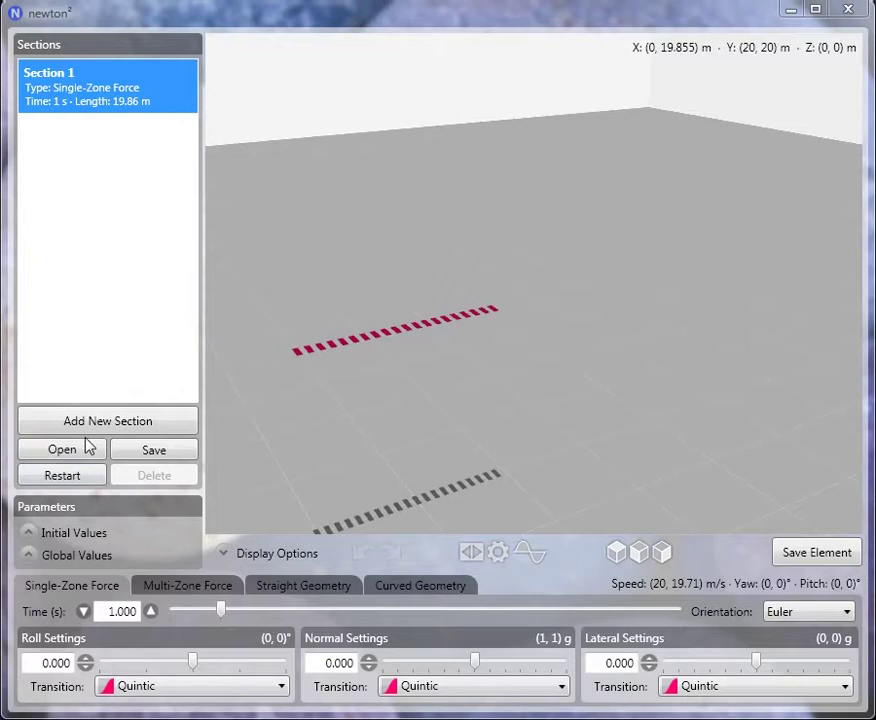
Step: Set Section 1's initial speed to 29 m/s, Y position to 5 m and normal force to 3.5 g
left_click(67, 538)
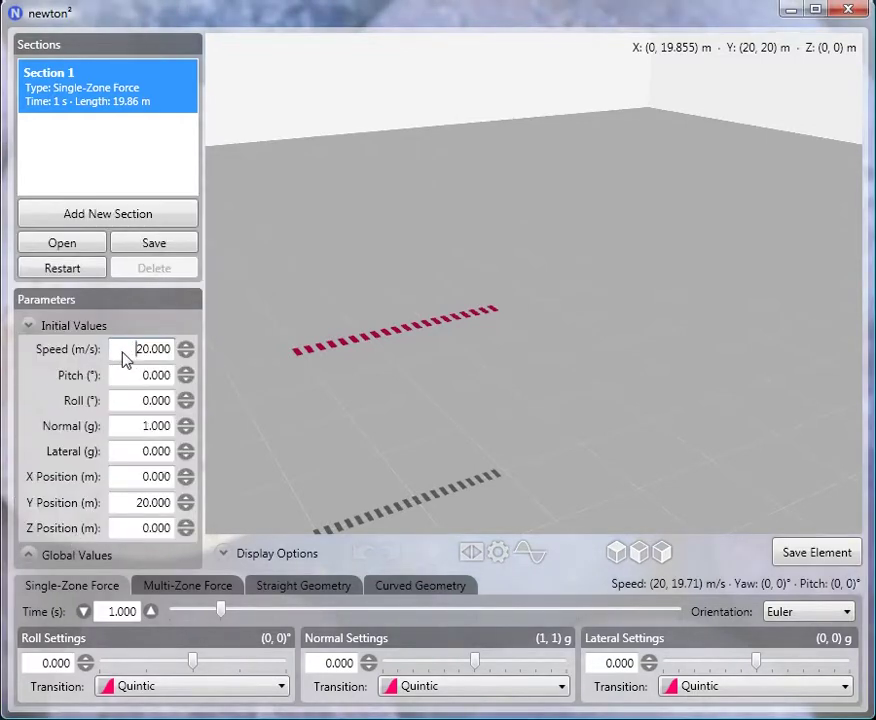
left_click_drag(121, 356, 185, 355)
type("29")
left_click(175, 505)
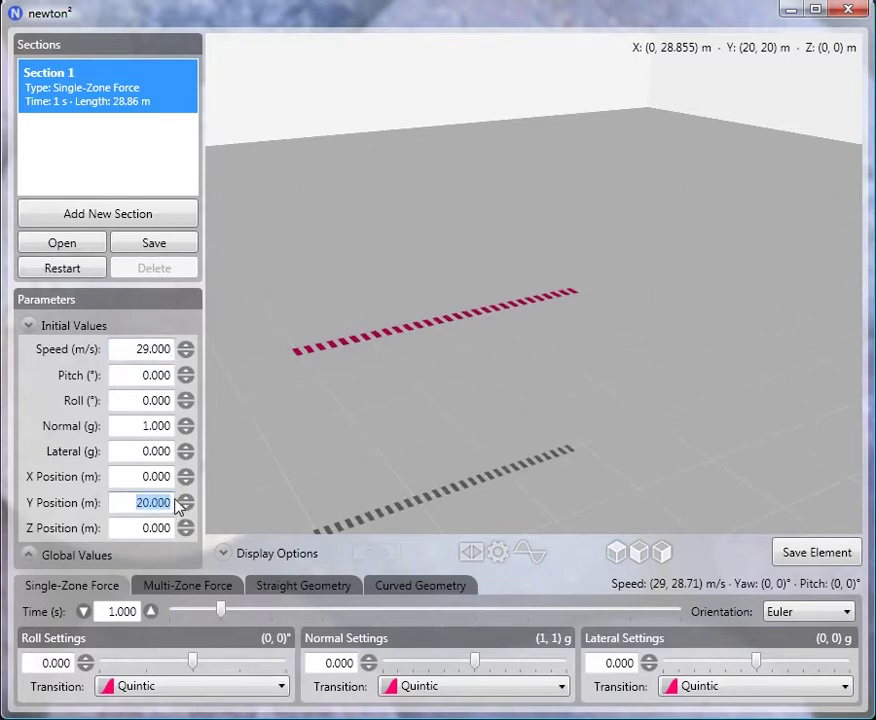
type("5")
left_click(130, 430)
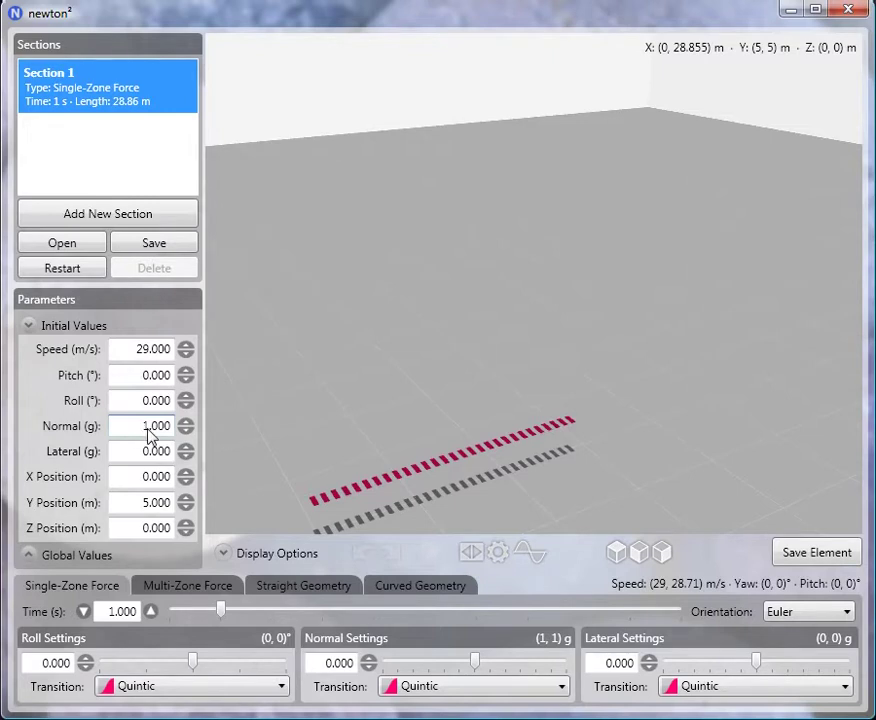
left_click_drag(146, 430, 173, 430)
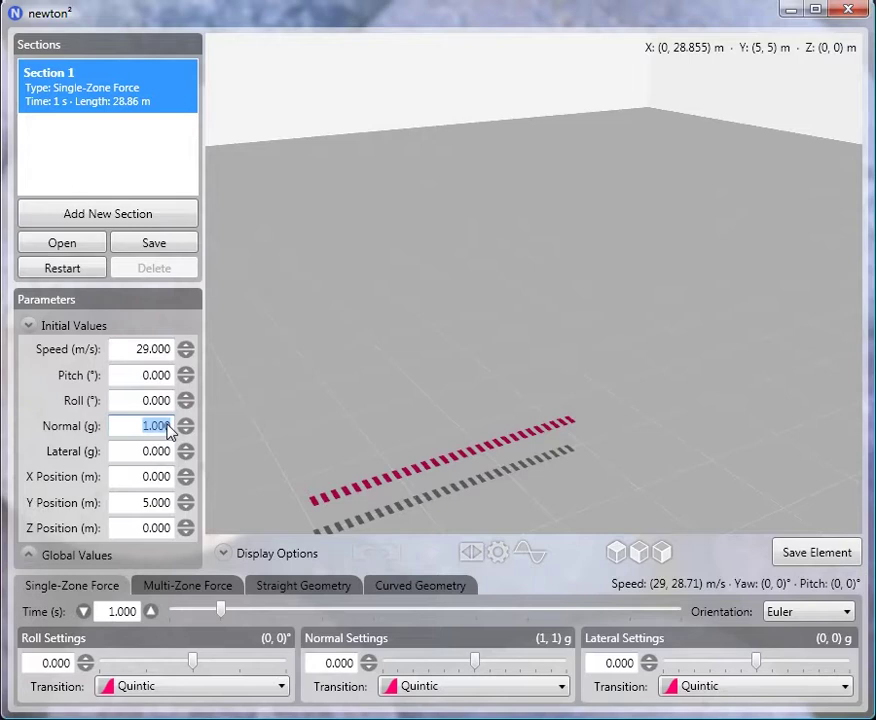
key("BackSpace")
type("3.5")
left_click(72, 326)
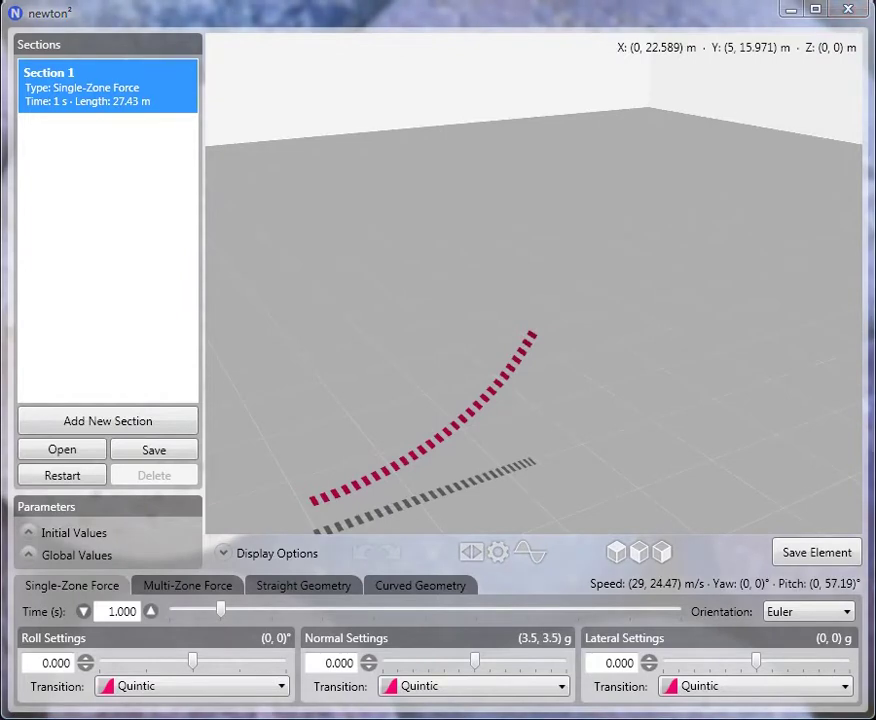
Step: Switch Section 1's orientation to Quaternion and shorten its time to 0.58 s
left_click(798, 622)
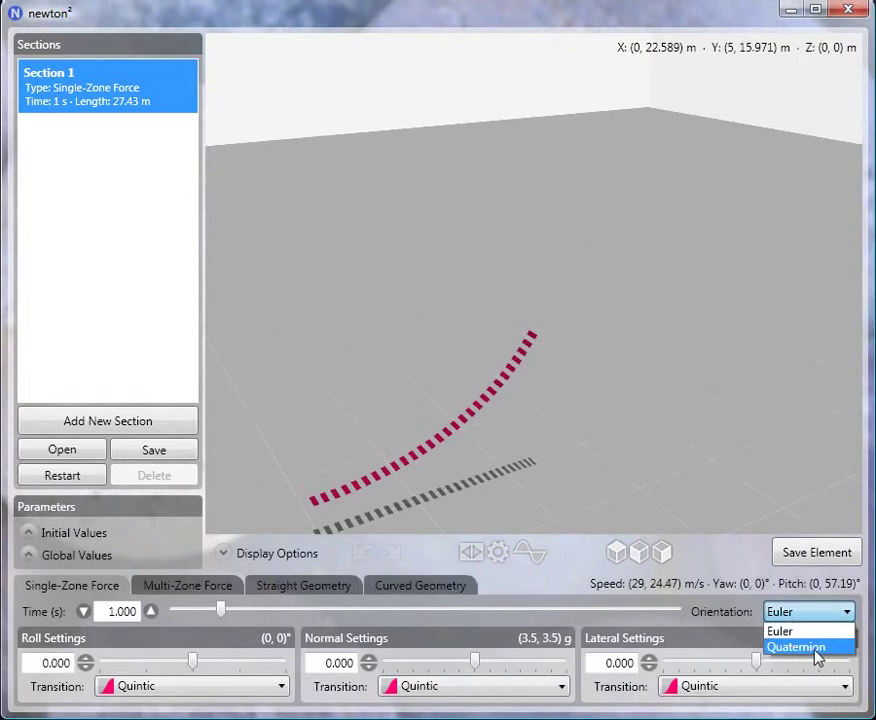
left_click(815, 648)
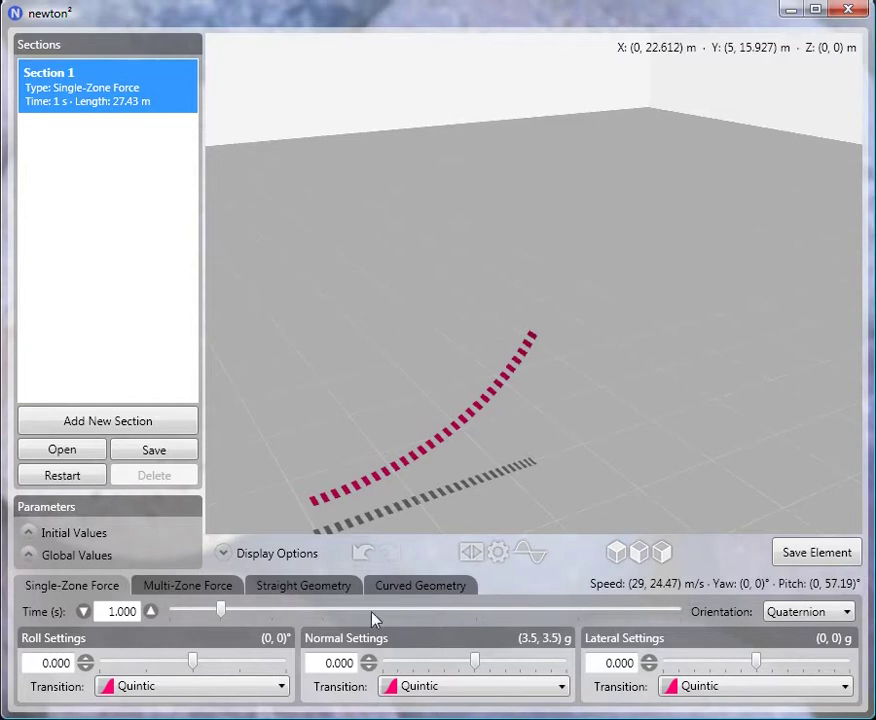
left_click_drag(221, 612, 200, 613)
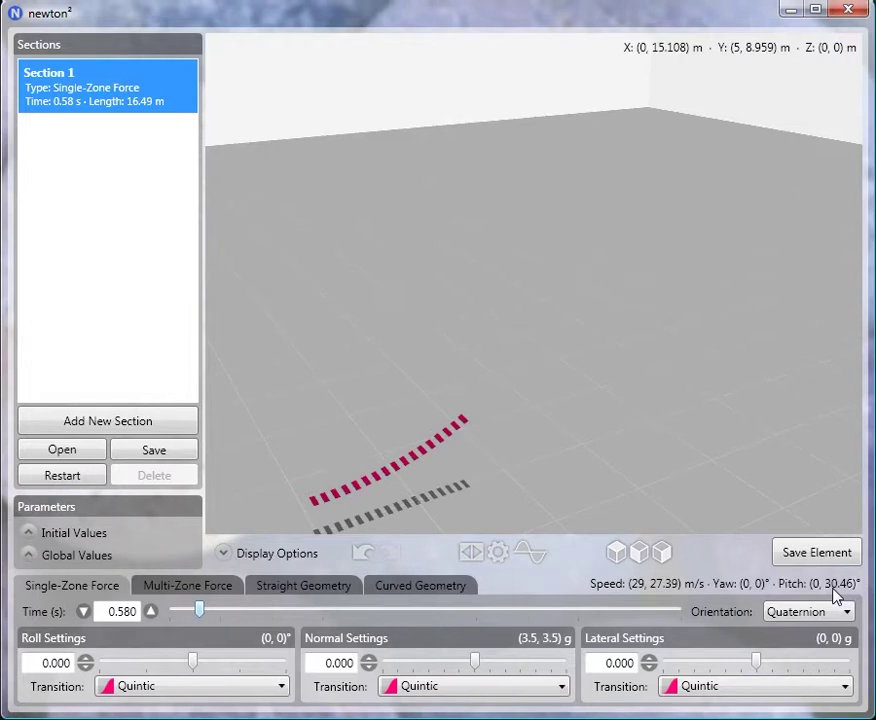
Step: Add a 2.86 s Section 2 and turn on Normal/Lateral Force visual fins
left_click(141, 432)
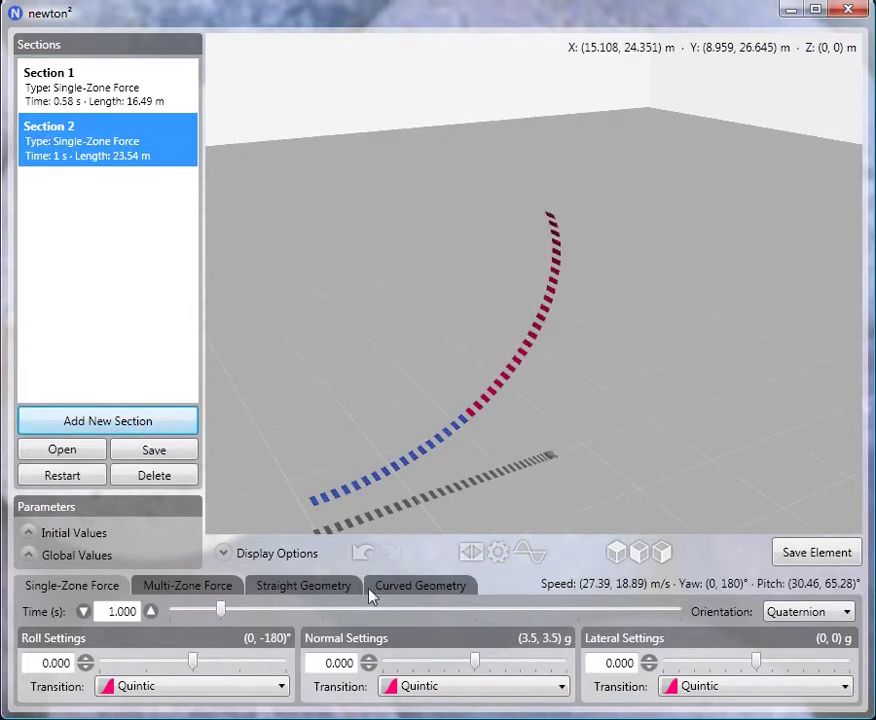
left_click_drag(221, 611, 316, 611)
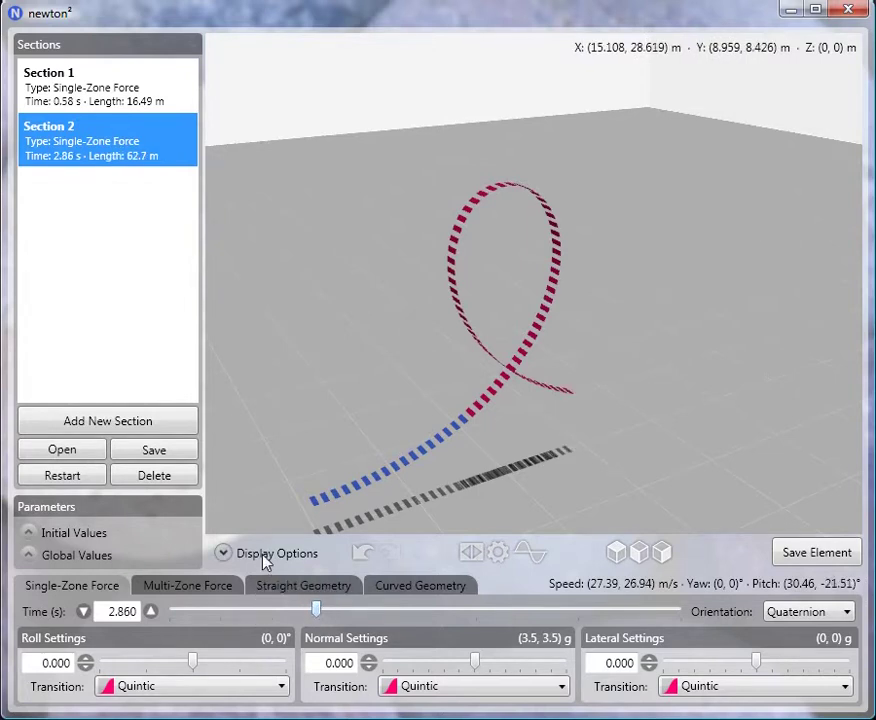
left_click(264, 560)
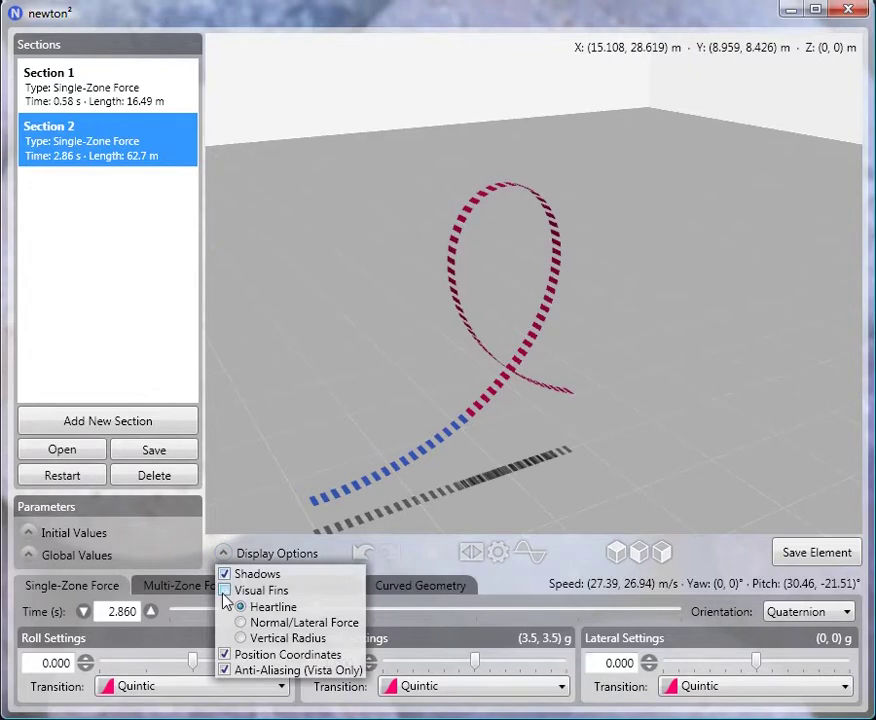
left_click(224, 591)
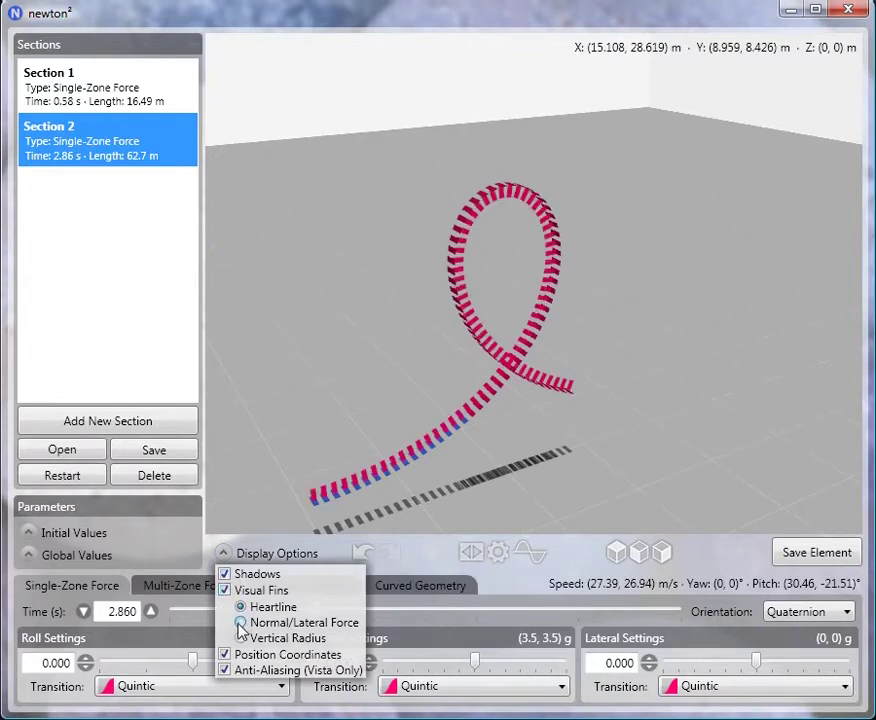
left_click(241, 623)
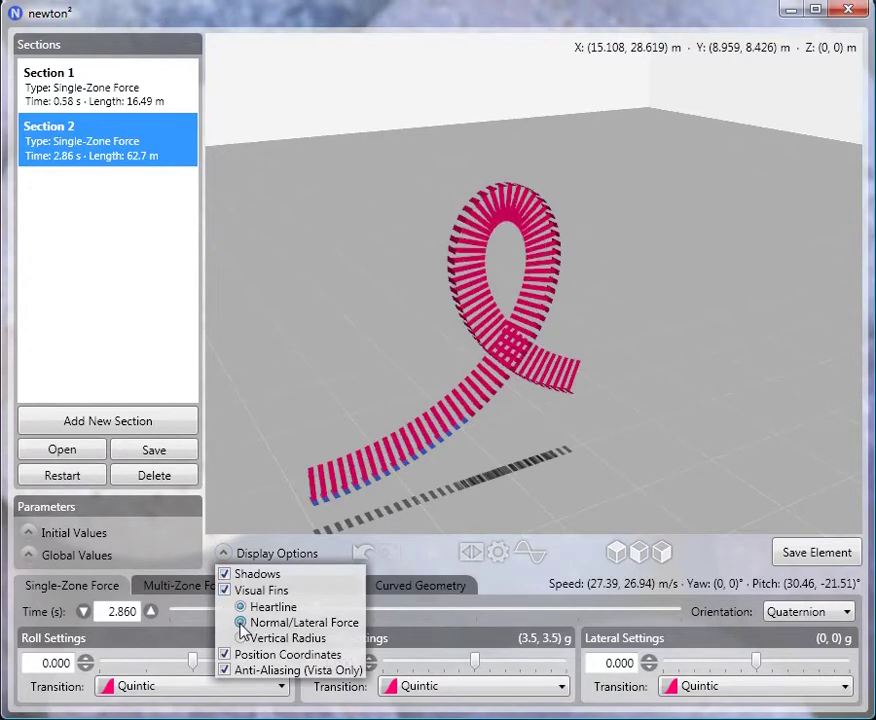
left_click(260, 557)
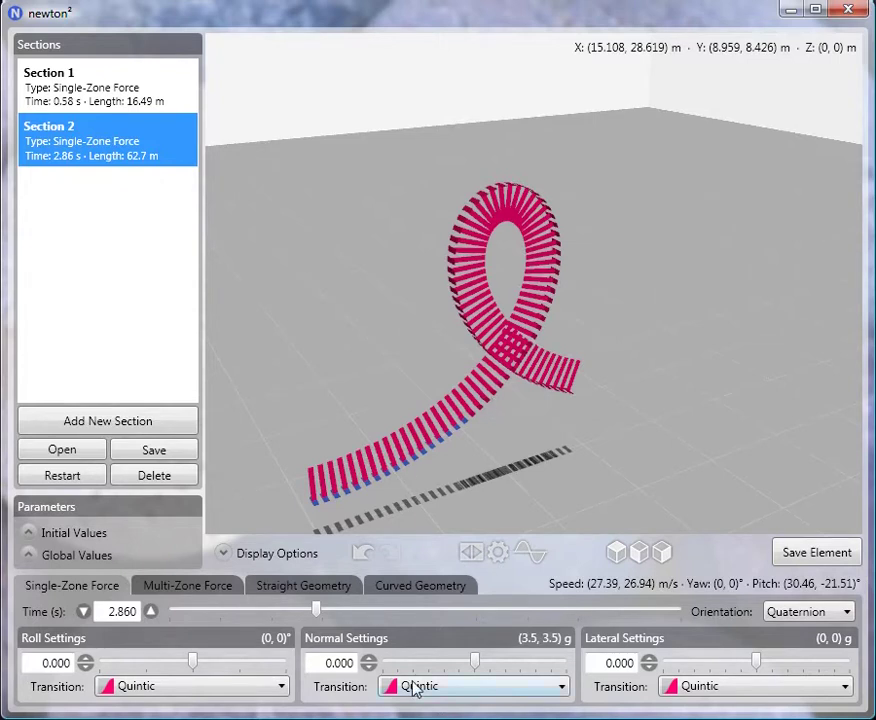
Step: Use a Sextic normal force transition for Section 2 and lower its end value to -3.000 g
left_click(459, 686)
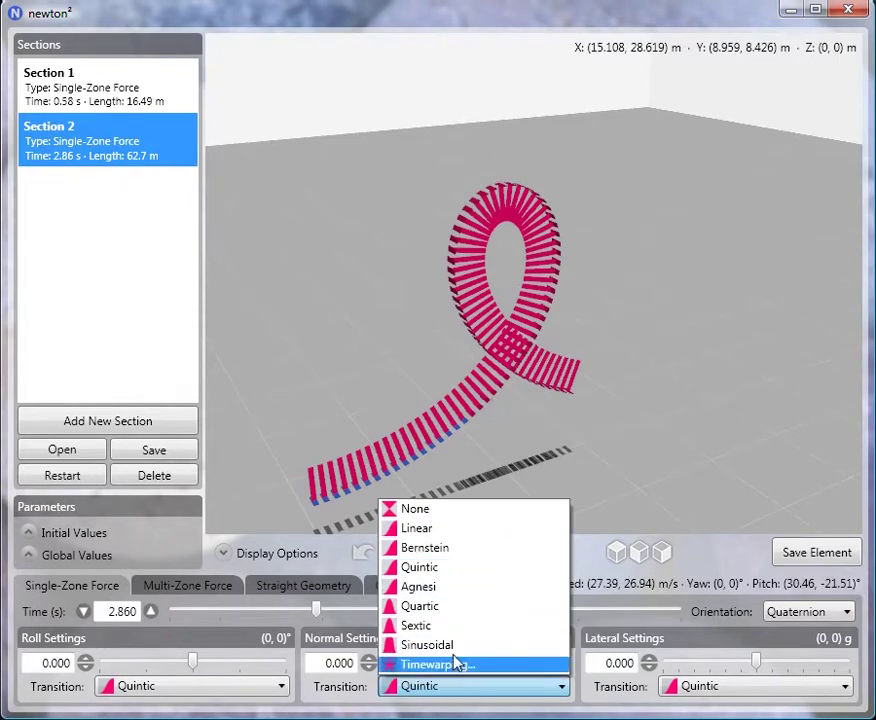
left_click(502, 630)
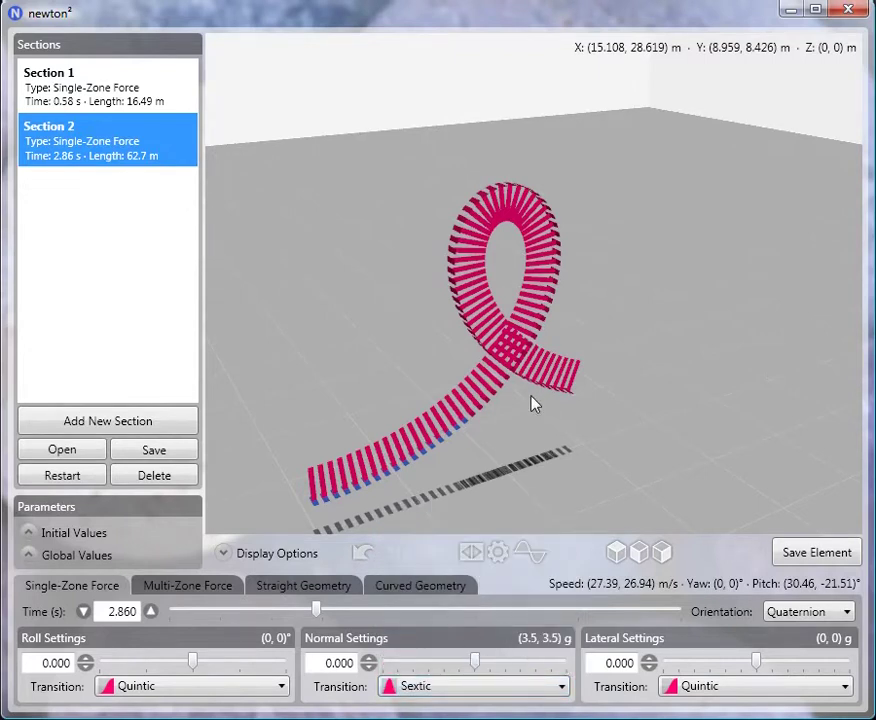
left_click(407, 664)
left_click(407, 664)
left_click(407, 666)
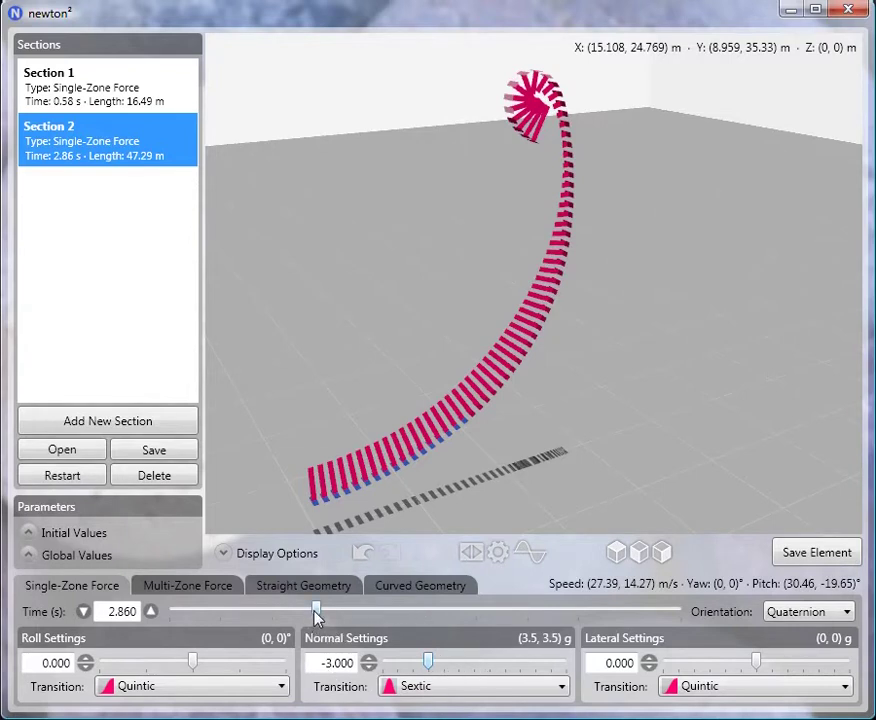
Step: Lengthen Section 2's time to 4.060 s so the loop crosses back over its entry
left_click_drag(316, 616, 378, 614)
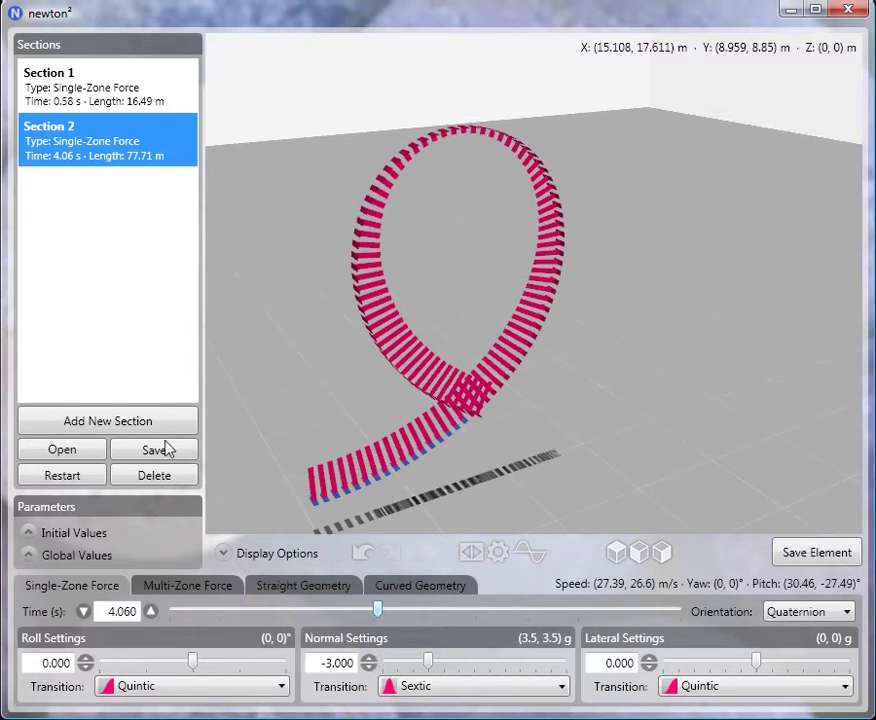
Step: Add a 1 s third section after the loop, then return to editing Section 2
left_click(59, 426)
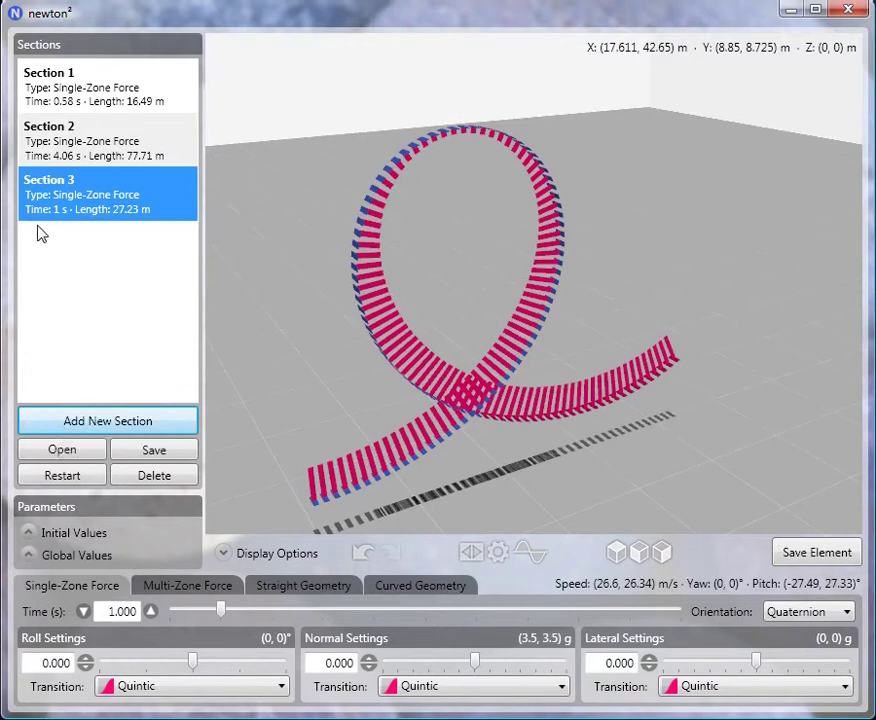
left_click(60, 156)
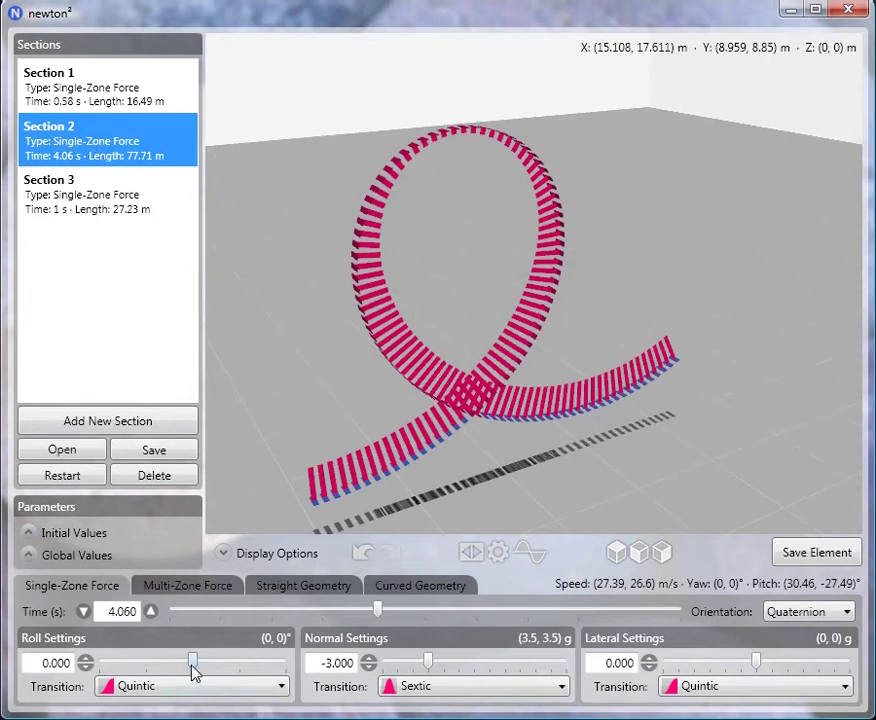
Step: Set Section 2's end roll to -15° and select Section 1 for editing
left_click_drag(191, 664, 190, 670)
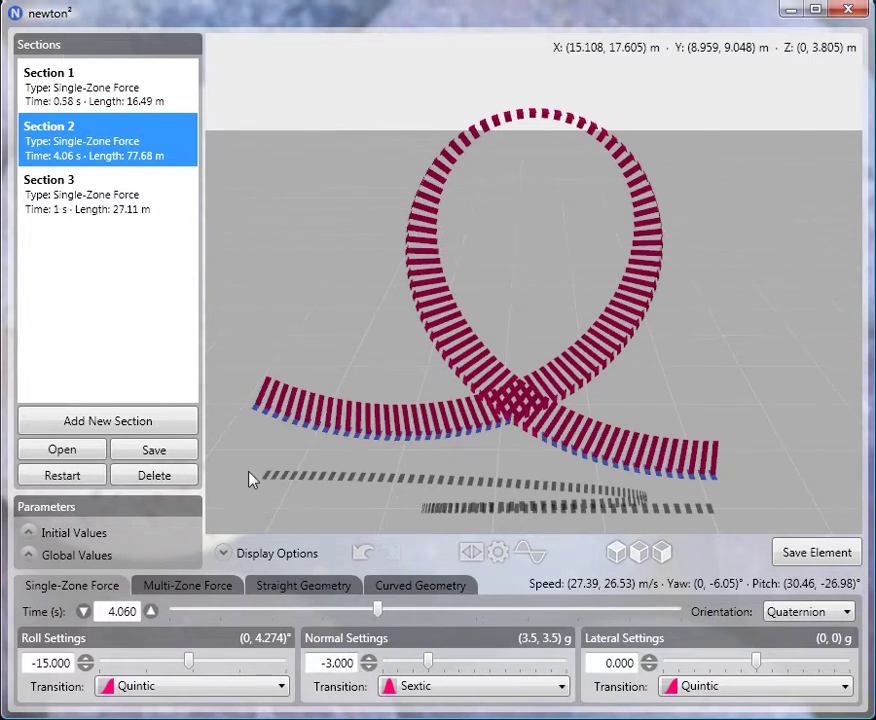
left_click(130, 96)
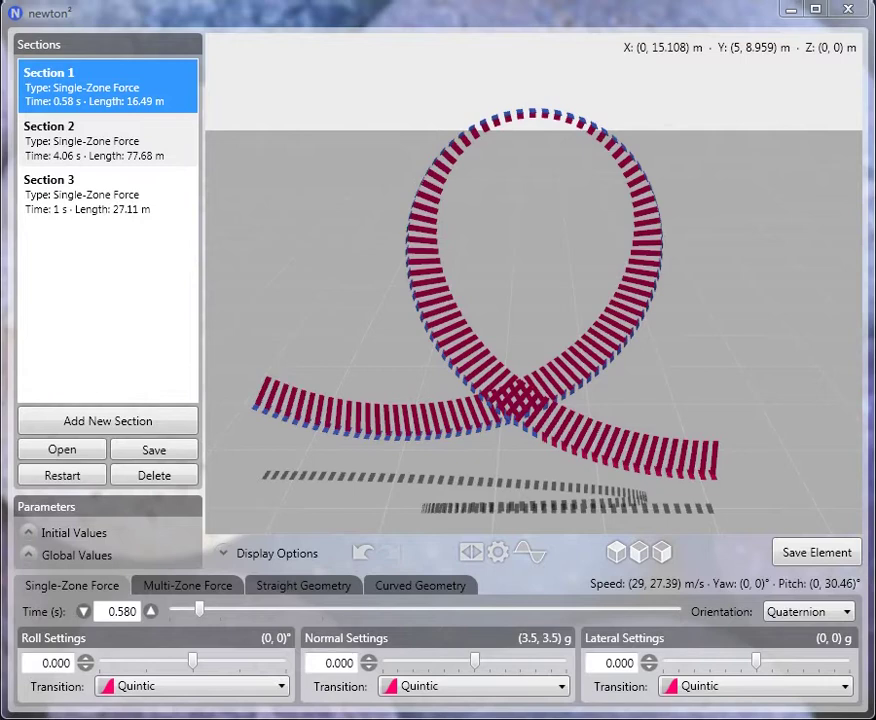
Step: Start a fresh track with initial speed 29 m/s, normal force 3.5 g and height 5 m
left_click(62, 476)
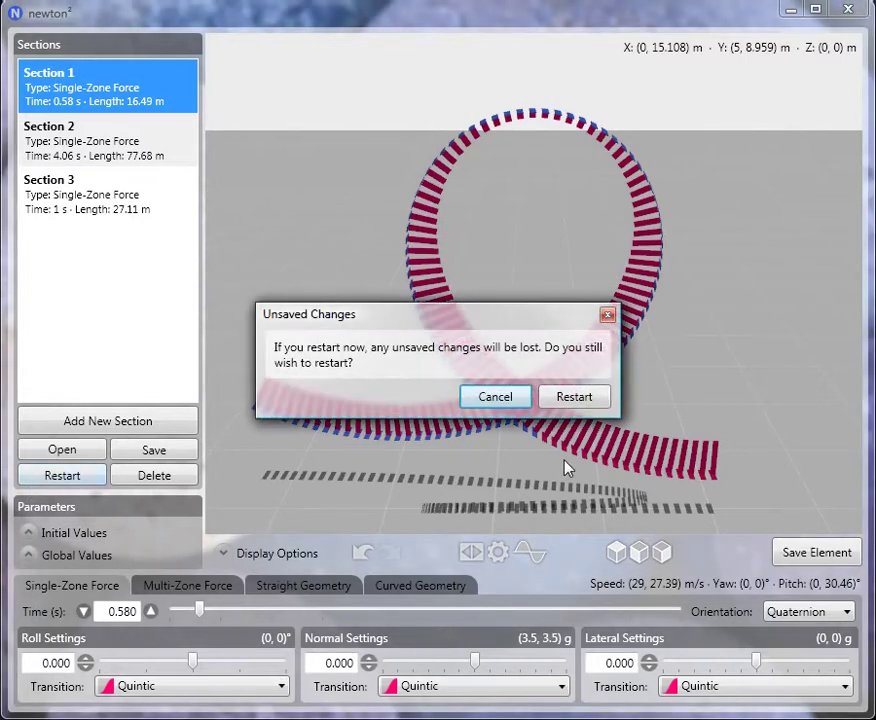
left_click(572, 397)
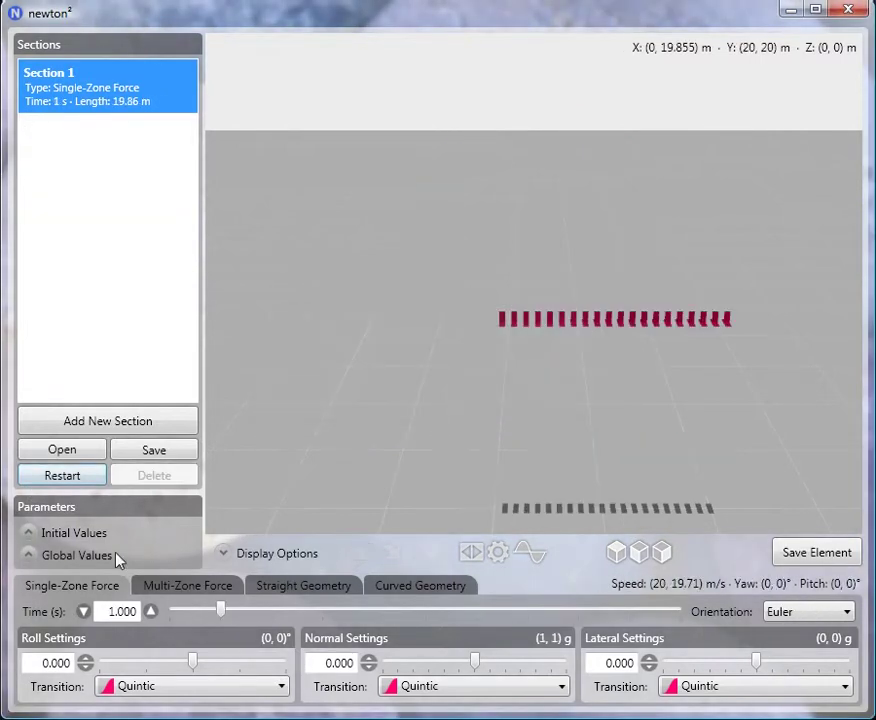
left_click(62, 533)
left_click(135, 350)
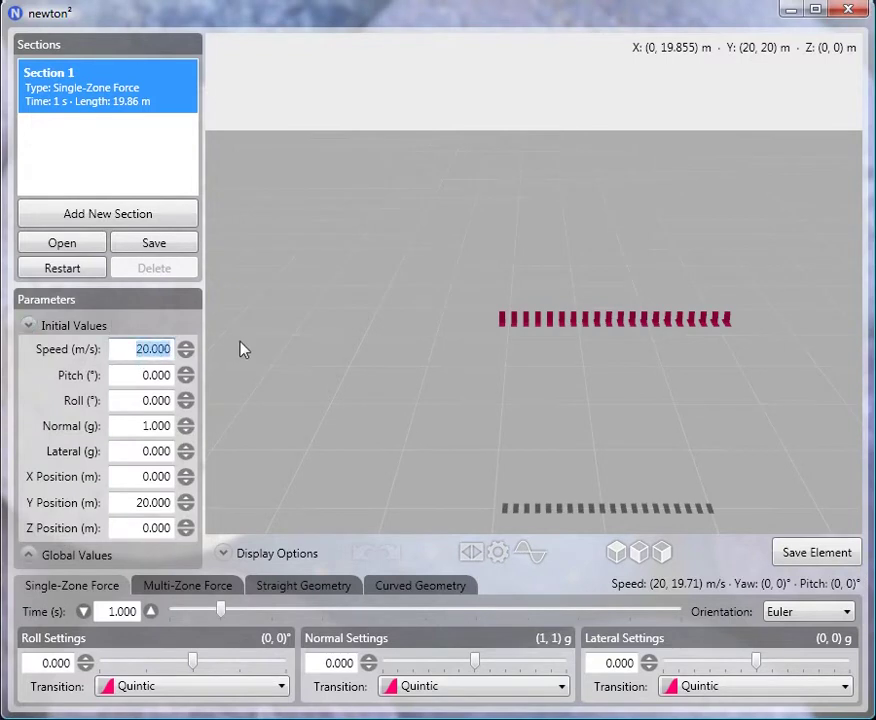
type("29")
left_click(178, 426)
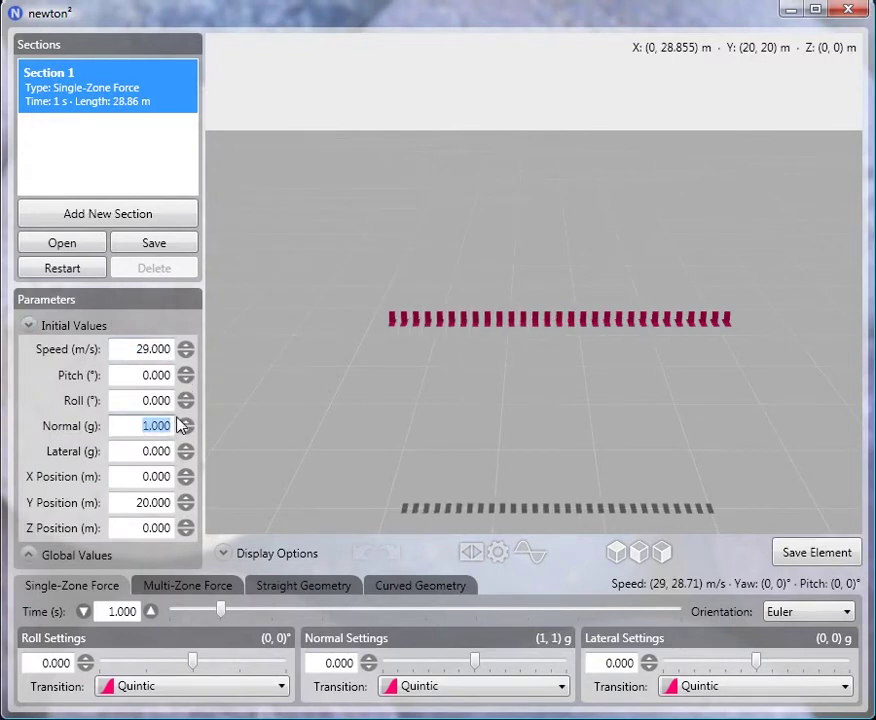
type("3.5")
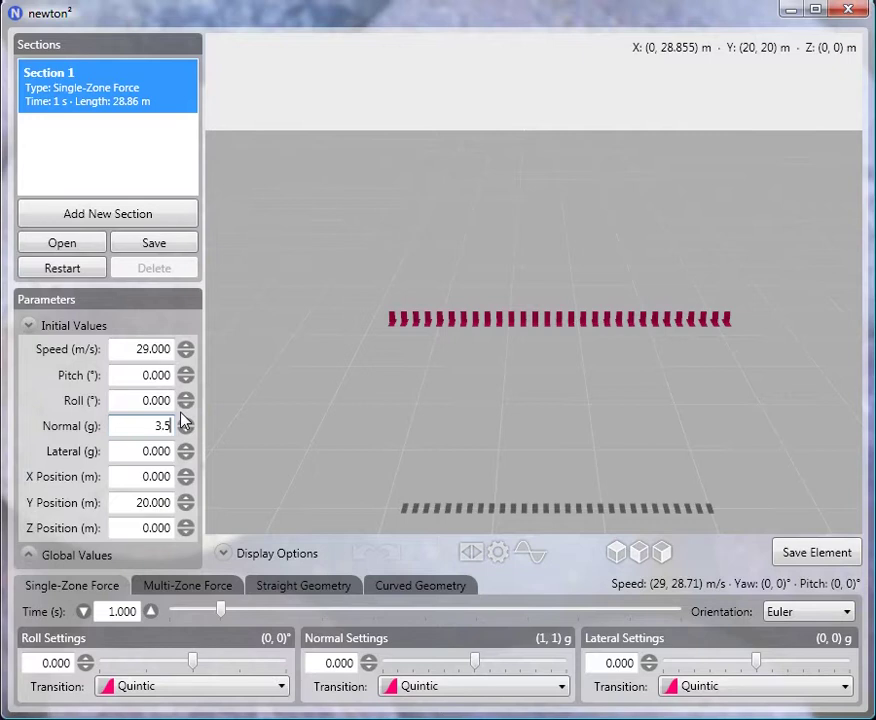
left_click(180, 503)
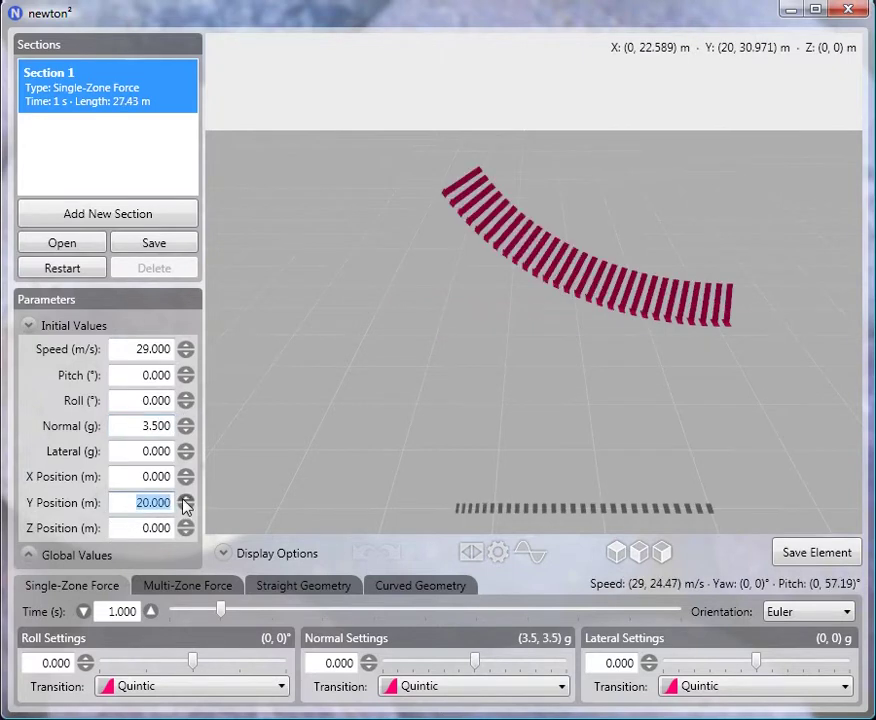
type("5")
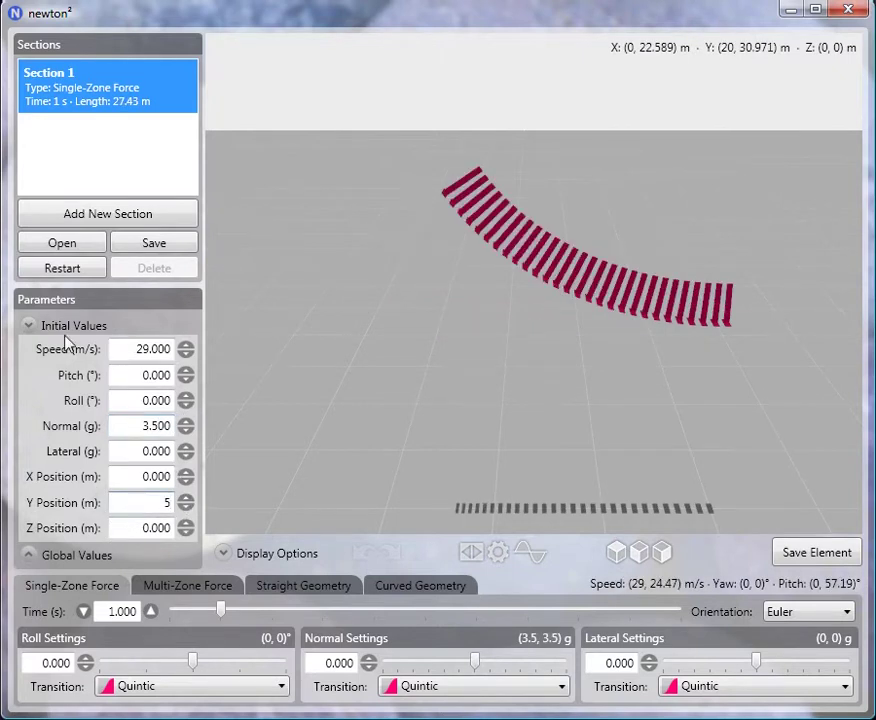
left_click(28, 325)
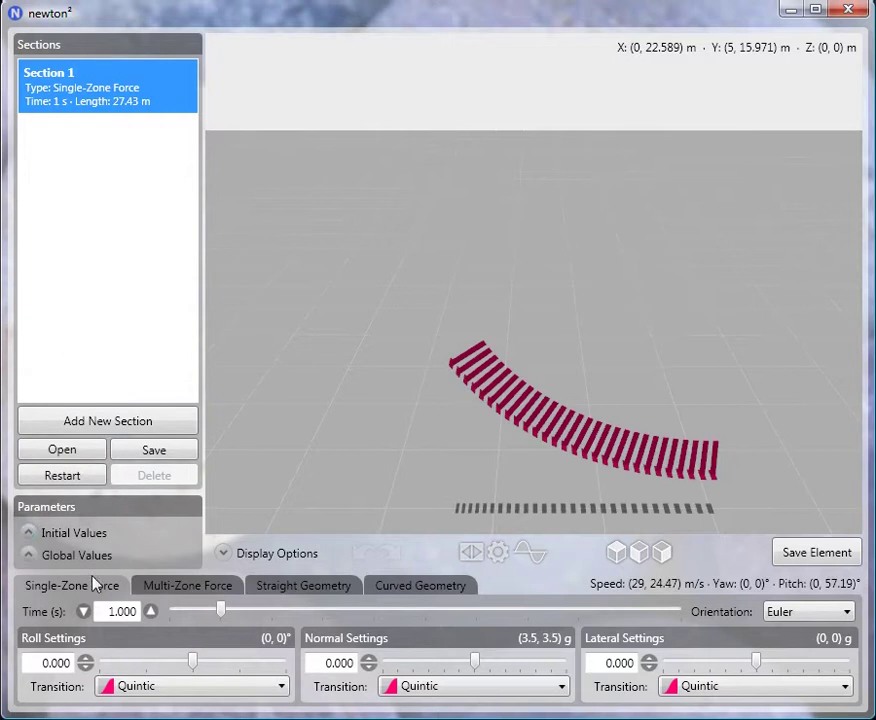
Step: Make Section 1 a multi-zone force section with Quaternion orientation
left_click(208, 590)
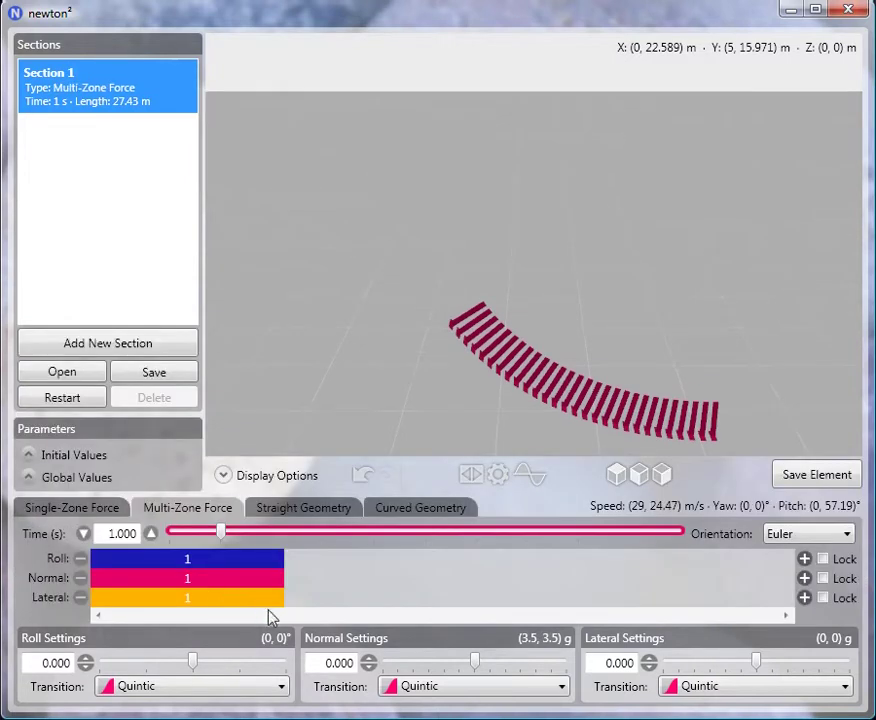
left_click(810, 535)
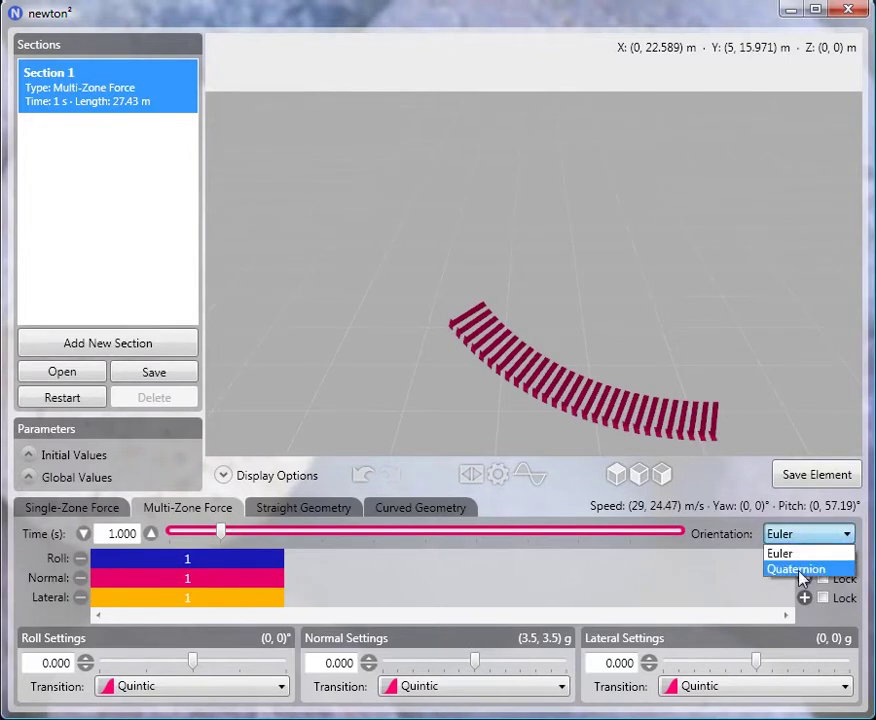
left_click(796, 569)
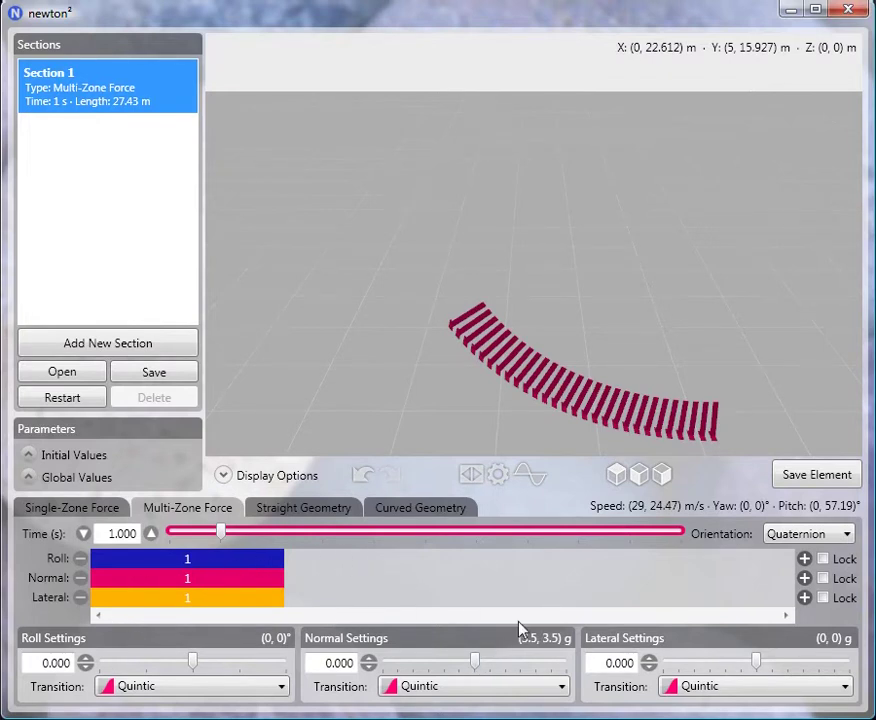
Step: Lock the lateral and roll zones, then shorten the first normal zone to 0.58 s
left_click(823, 598)
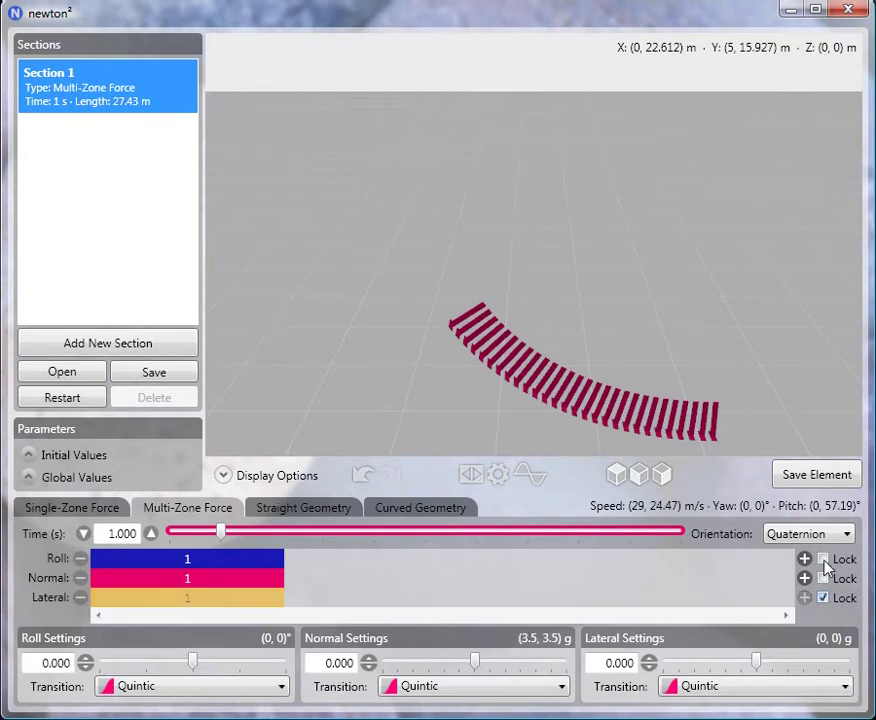
left_click(823, 560)
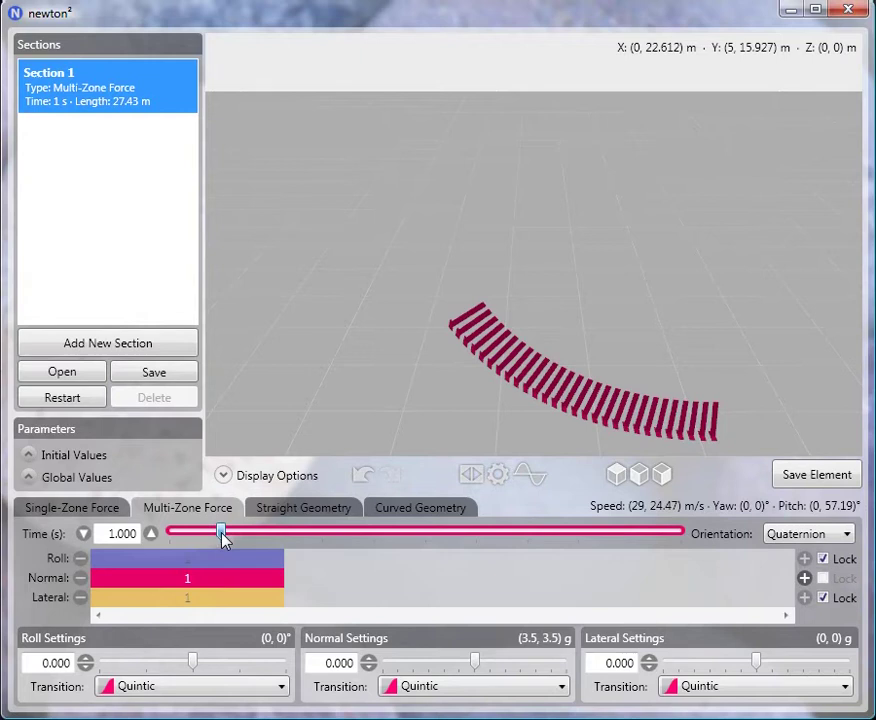
left_click_drag(221, 534, 199, 537)
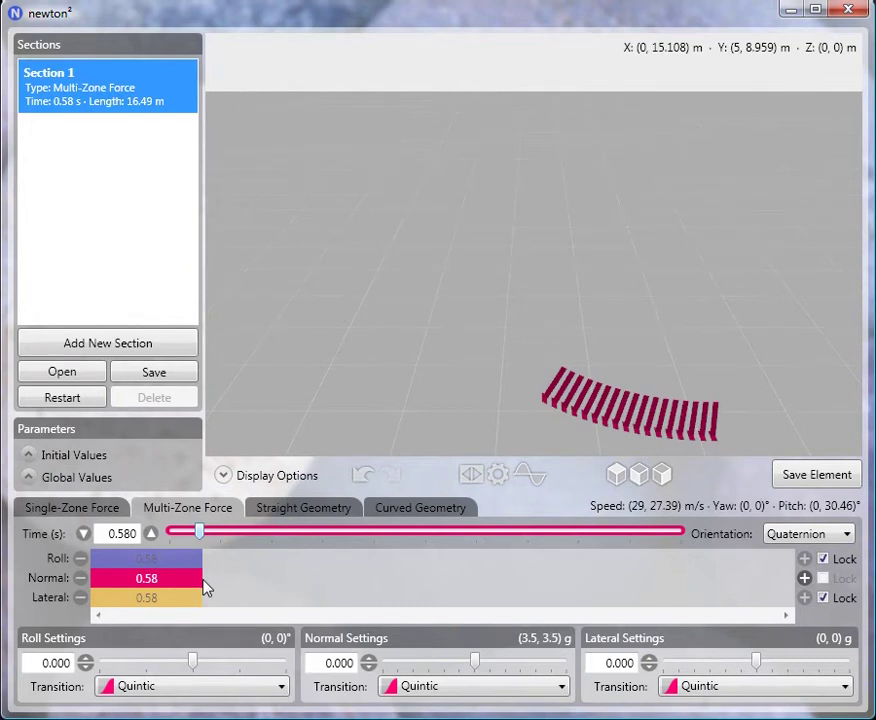
Step: Add a second normal zone, Sextic transition at -3 g, lasting 4.04 s to close the loop
left_click(804, 580)
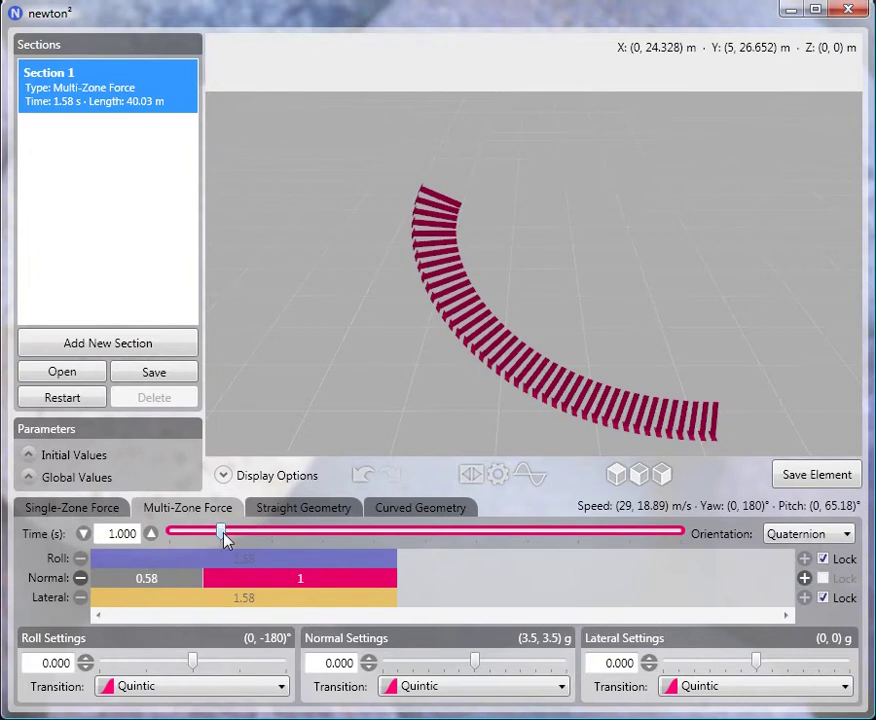
left_click_drag(221, 535, 320, 533)
left_click(424, 688)
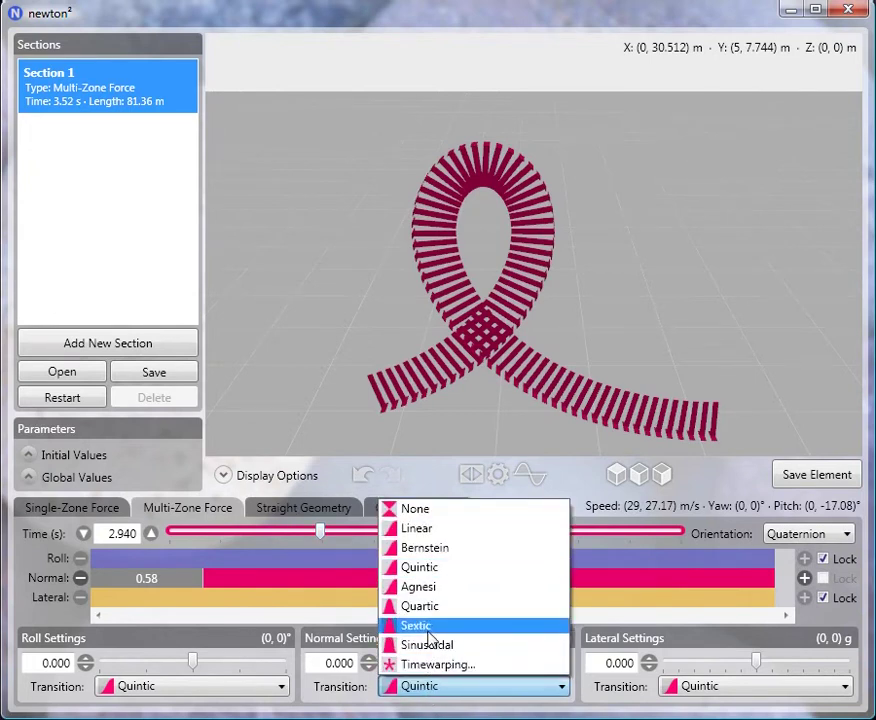
left_click(426, 630)
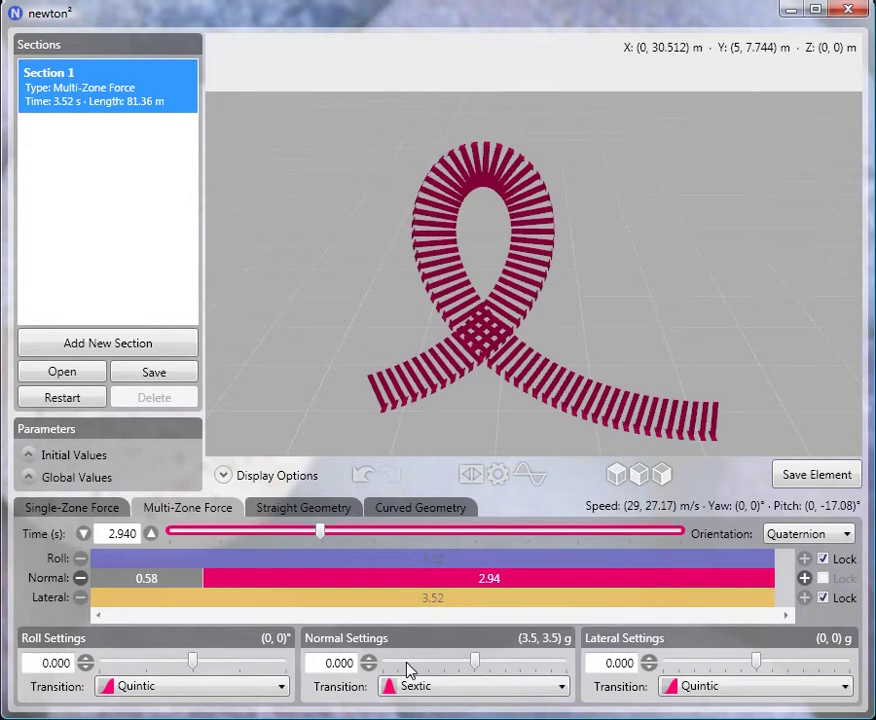
left_click(401, 665)
left_click(401, 665)
left_click(401, 665)
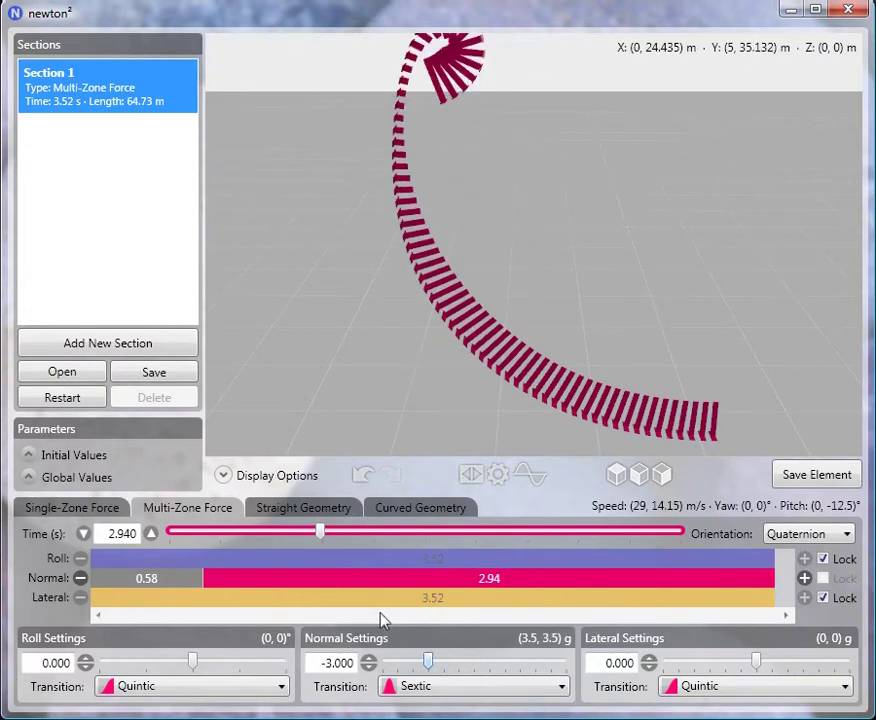
left_click_drag(320, 533, 376, 536)
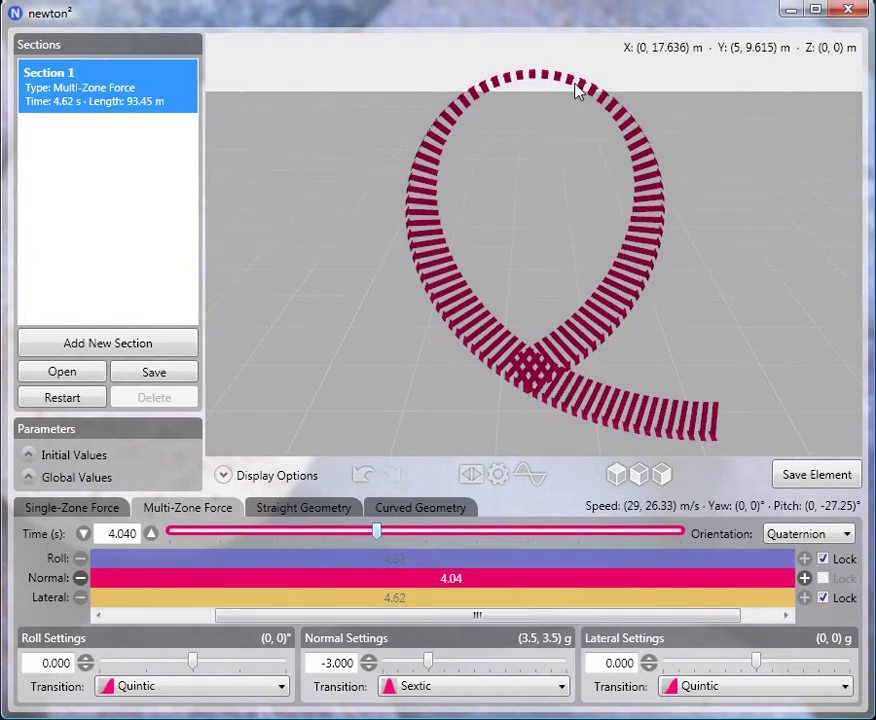
Step: Append a third 1-s normal zone at 0 g, extending Section 1 to 5.62 s
left_click(806, 578)
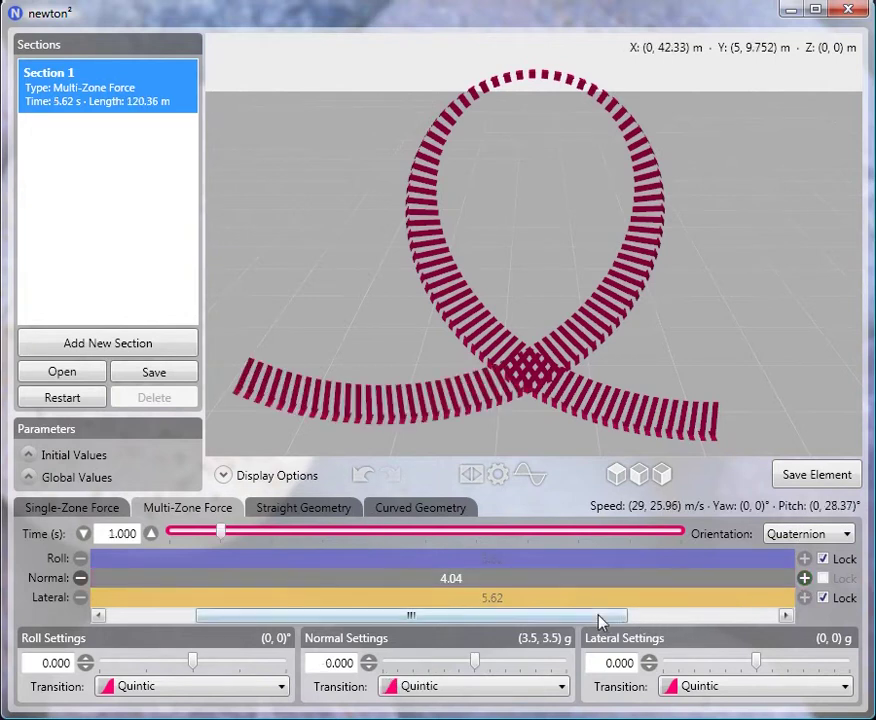
left_click_drag(600, 616, 739, 616)
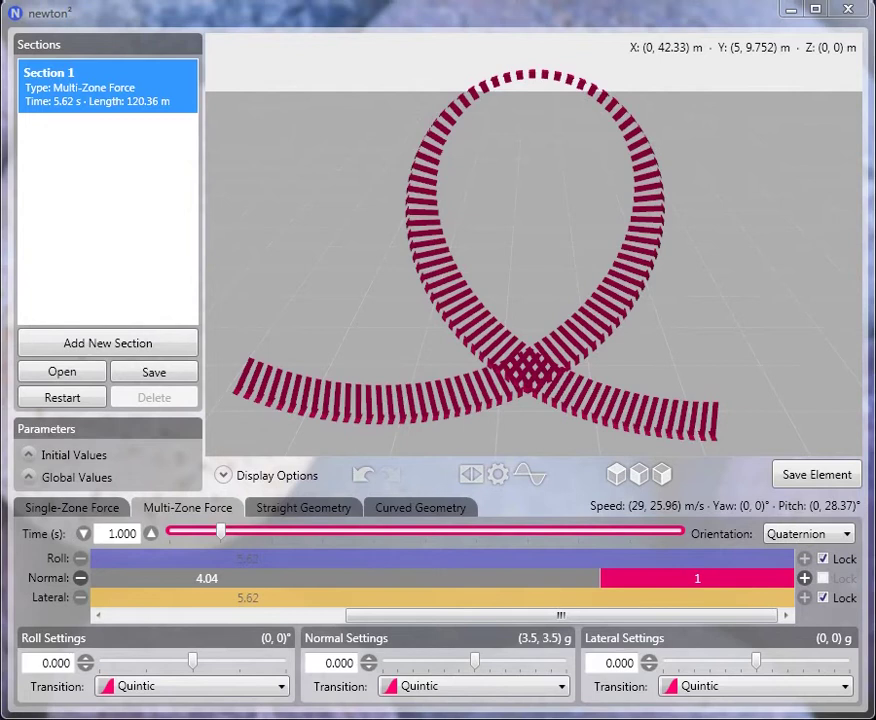
Step: Set Section 1's roll to -20 in Roll Settings, then scroll the timeline back left
left_click(40, 666)
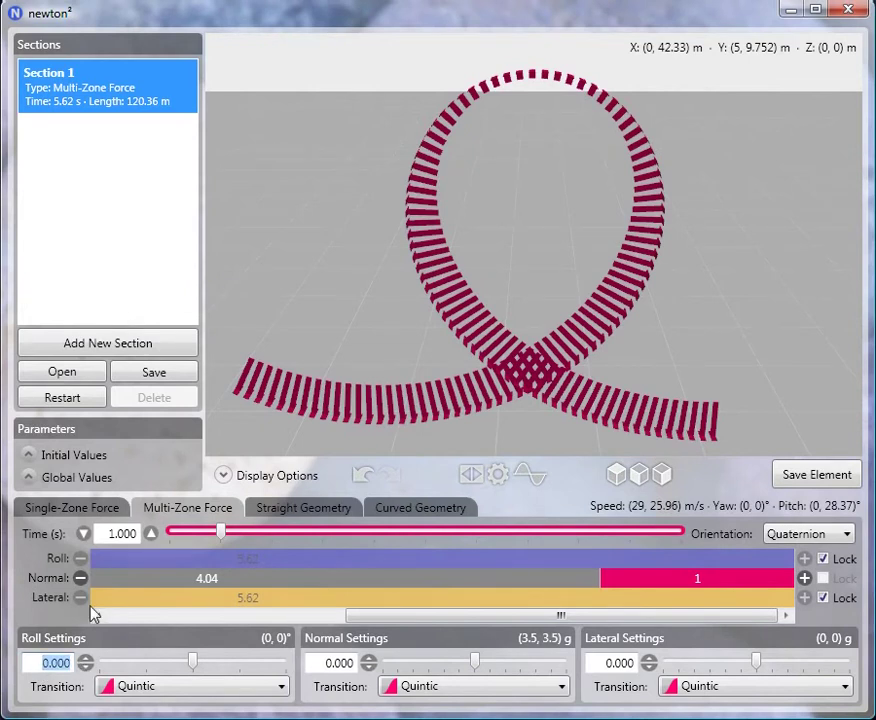
type("-20")
key("Return")
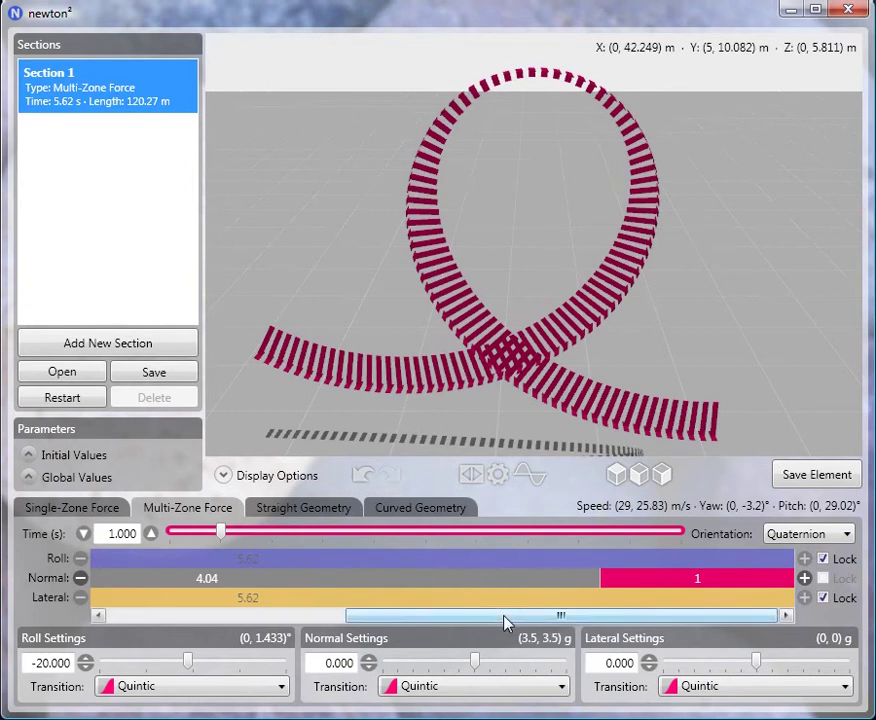
left_click_drag(502, 624, 145, 612)
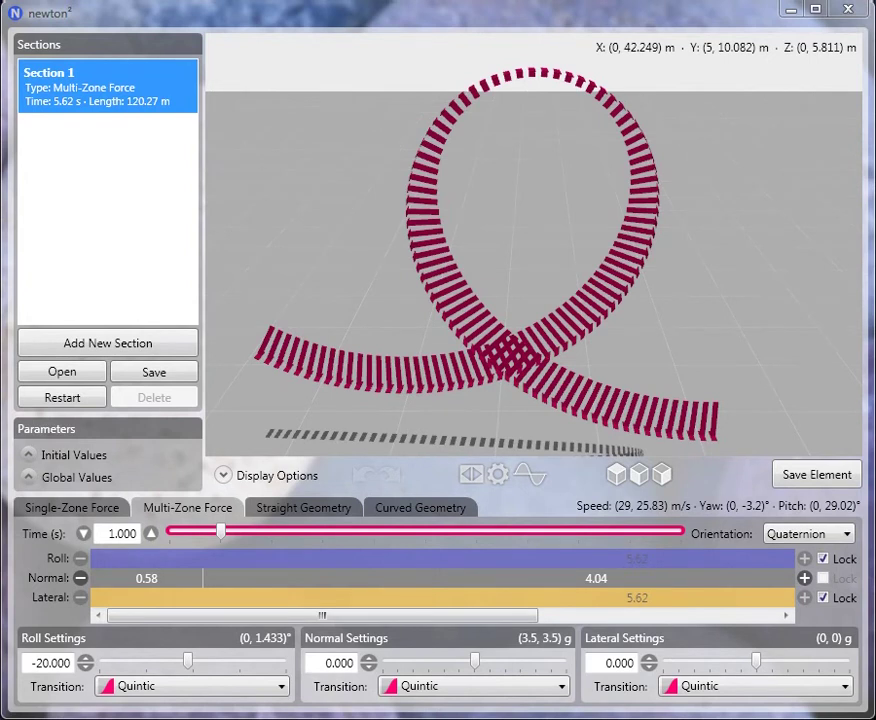
Step: Switch the Visual Fins display option to Vertical Radius
left_click(240, 479)
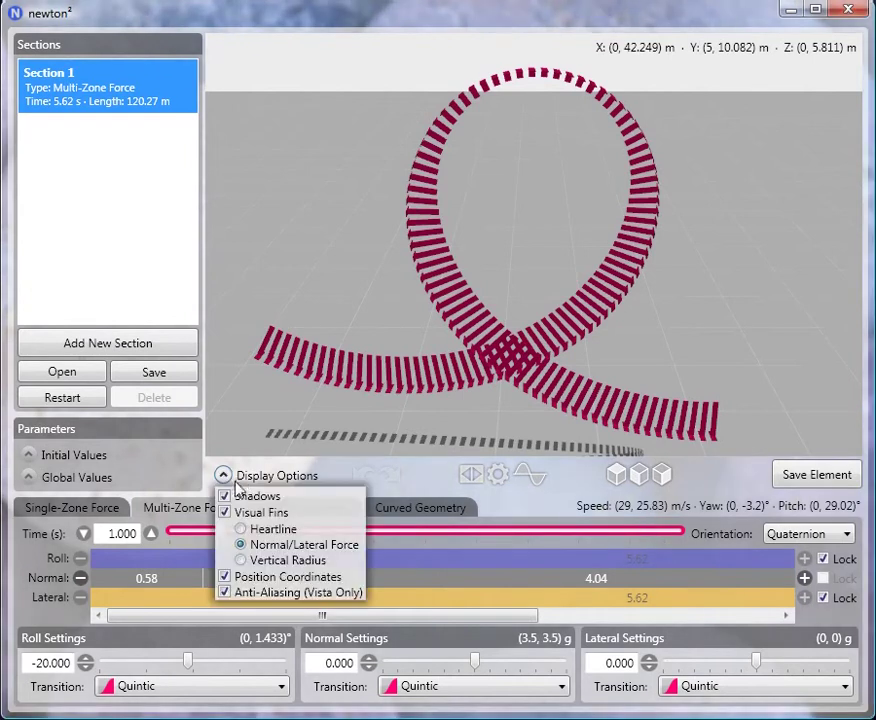
left_click(241, 560)
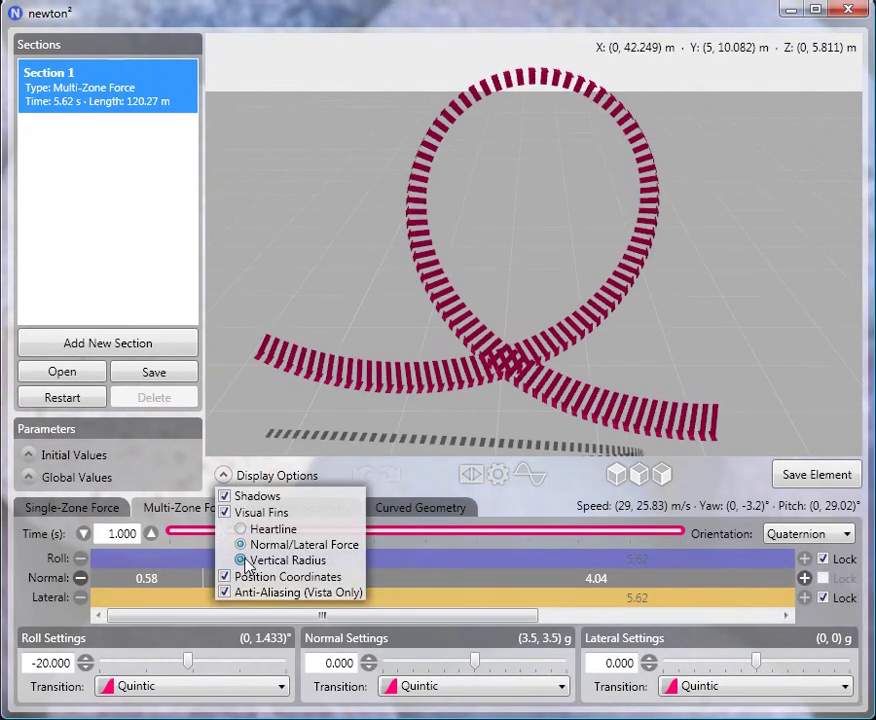
left_click(266, 481)
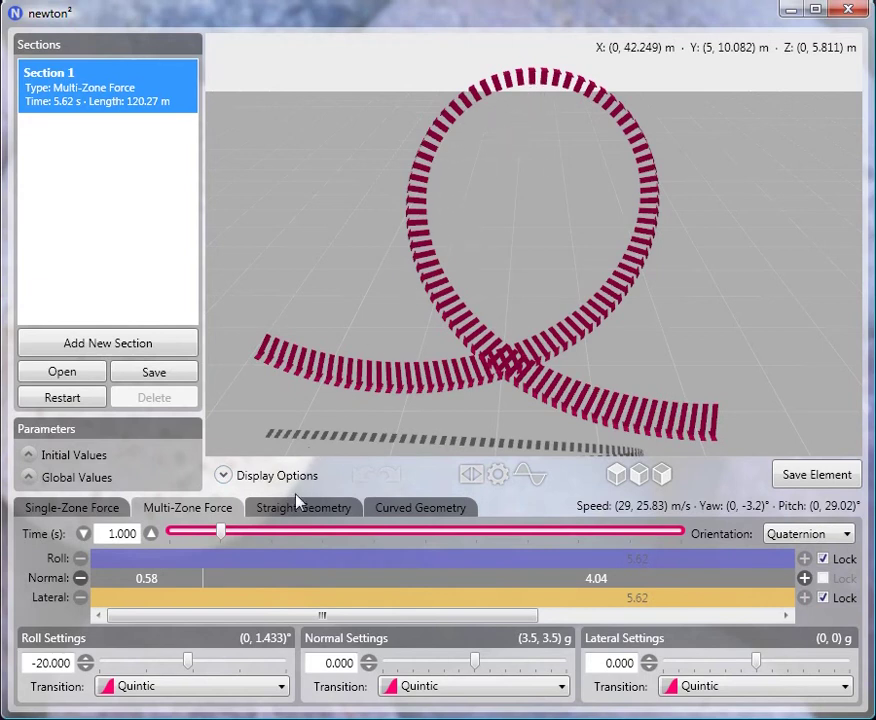
Step: Change the middle normal zone to -3.5 g and lengthen it to 4.36 s
left_click(386, 588)
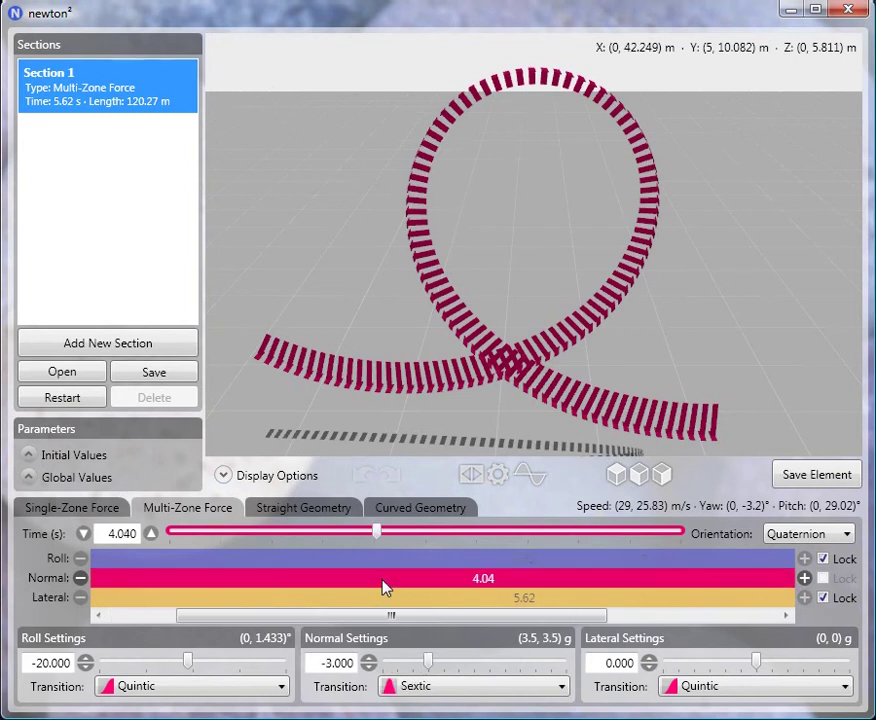
left_click(368, 668)
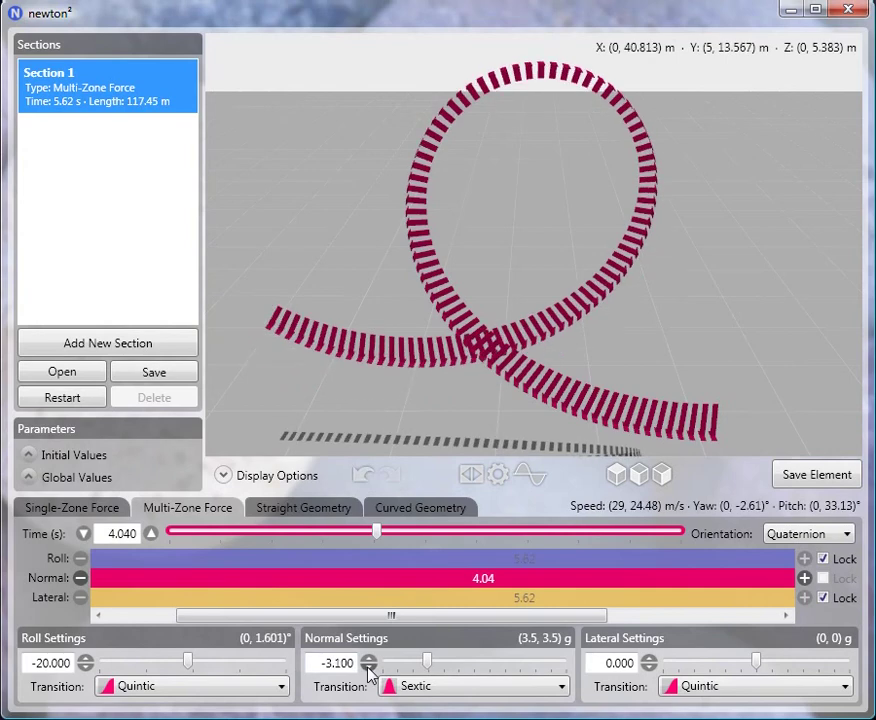
left_click(368, 668)
left_click(368, 668)
left_click(368, 668)
left_click(368, 668)
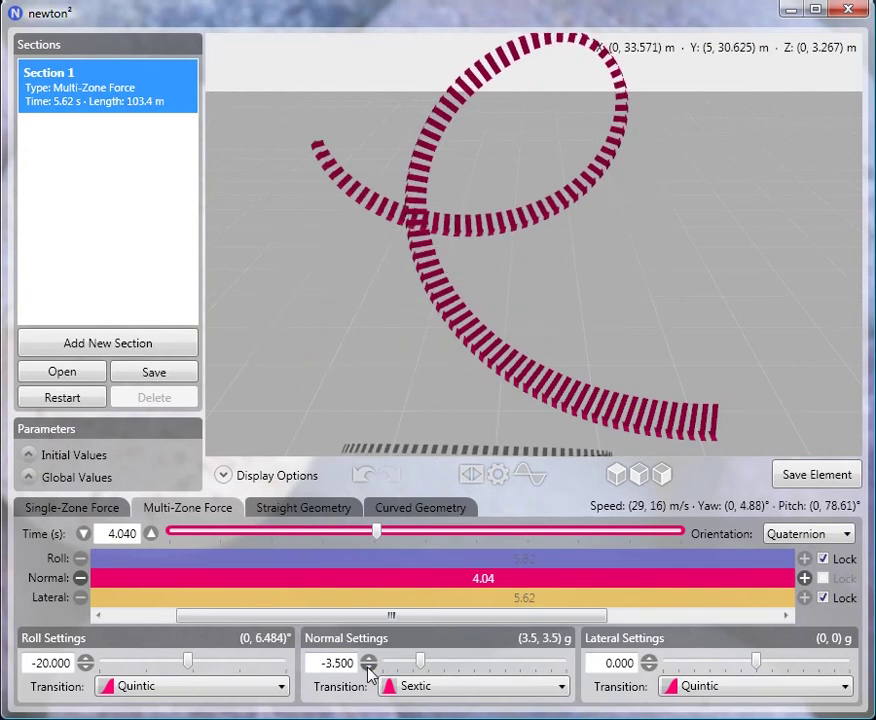
left_click_drag(380, 533, 395, 533)
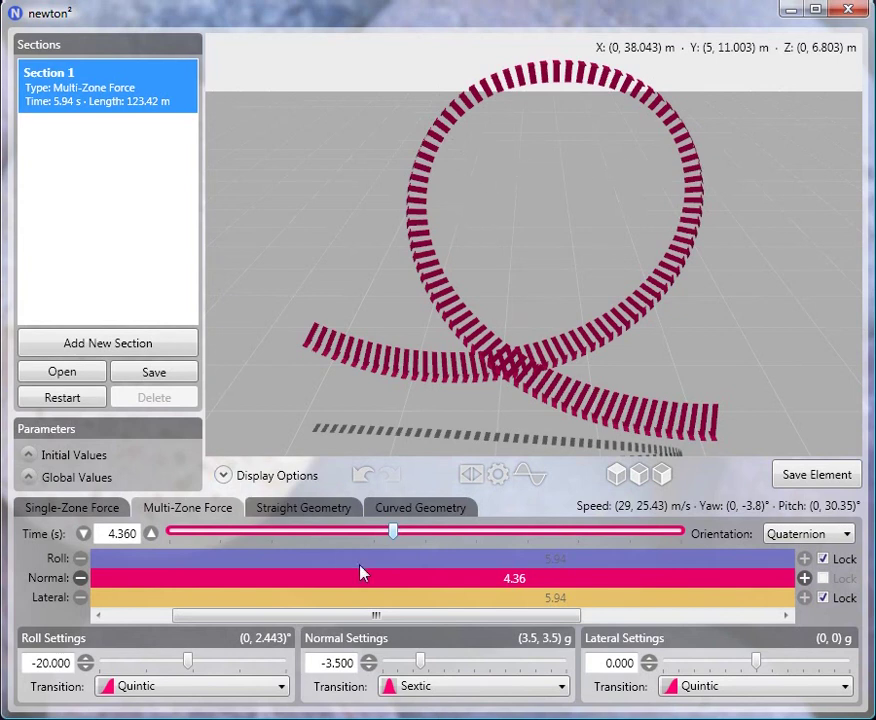
Step: Ease the middle normal zone back to -2.9 g and shorten it to 3.98 s
left_click(368, 662)
left_click(368, 662)
left_click(368, 662)
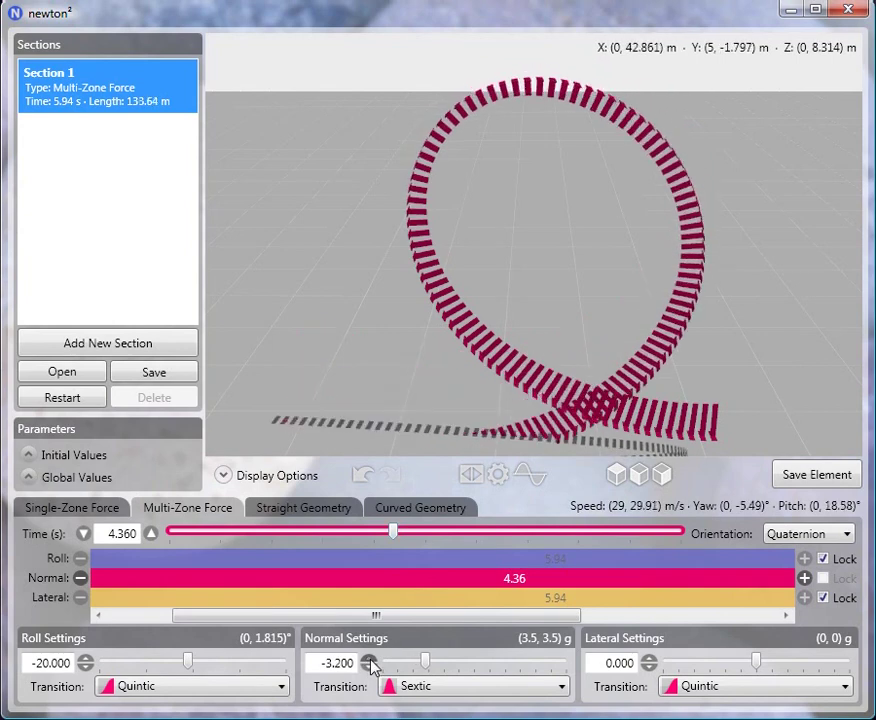
left_click(368, 662)
left_click(368, 662)
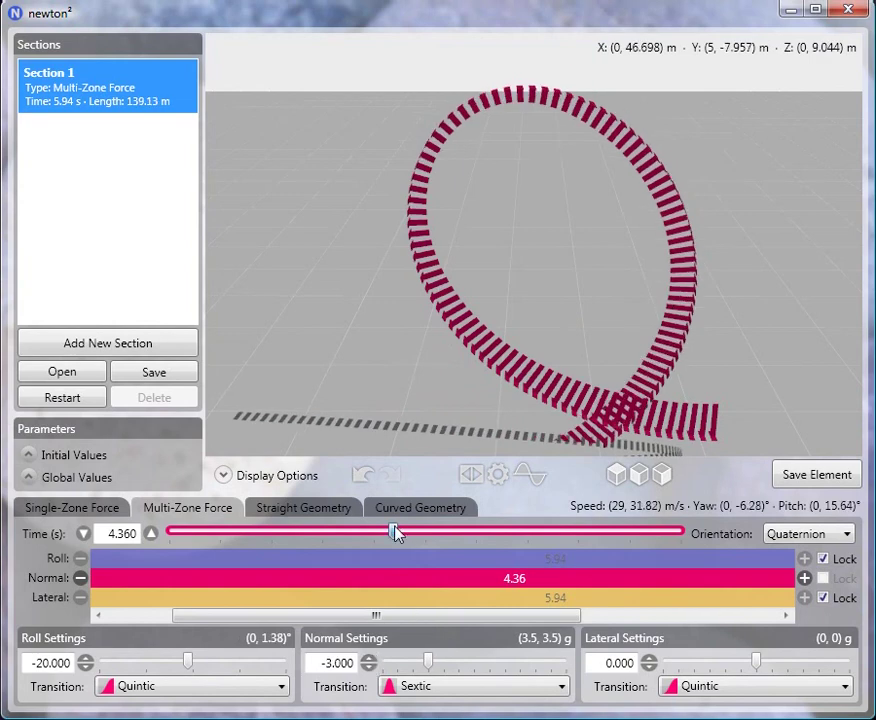
mouse_move(394, 527)
left_mouse_down()
mouse_move(372, 524)
mouse_move(379, 521)
left_mouse_up()
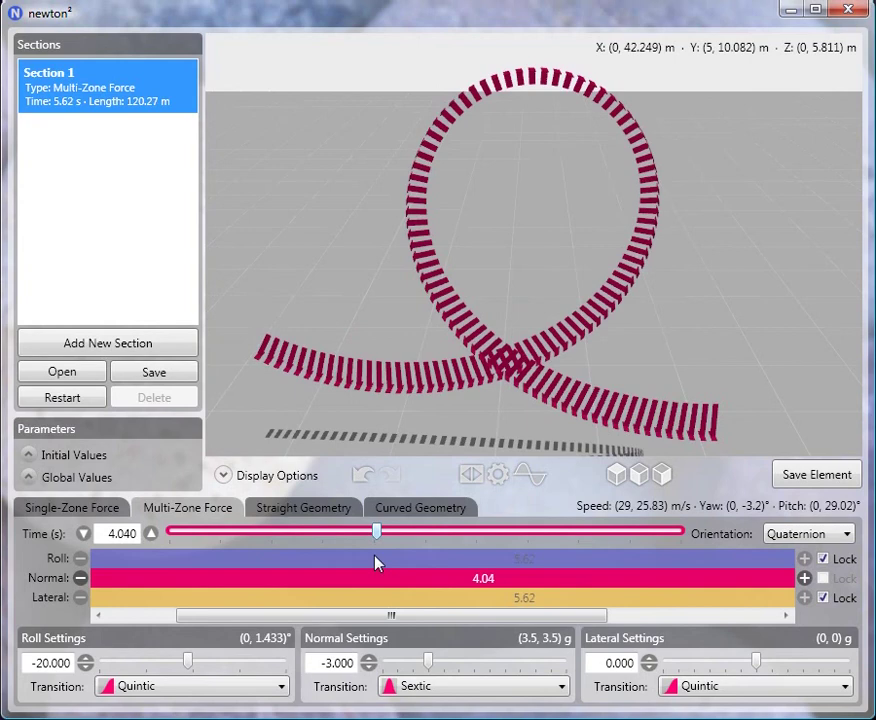
left_click(369, 661)
left_click_drag(378, 535, 377, 532)
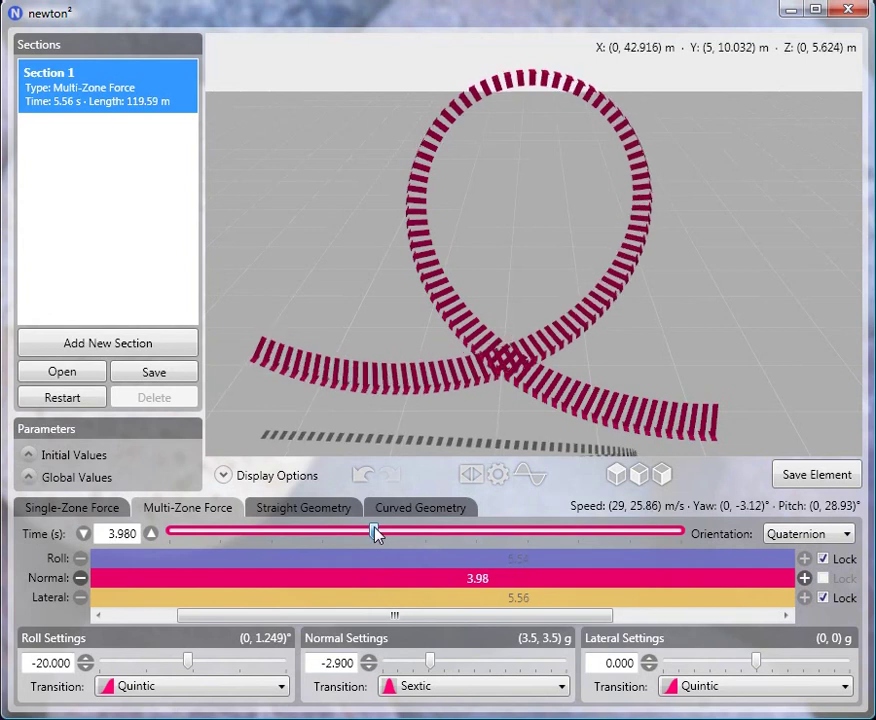